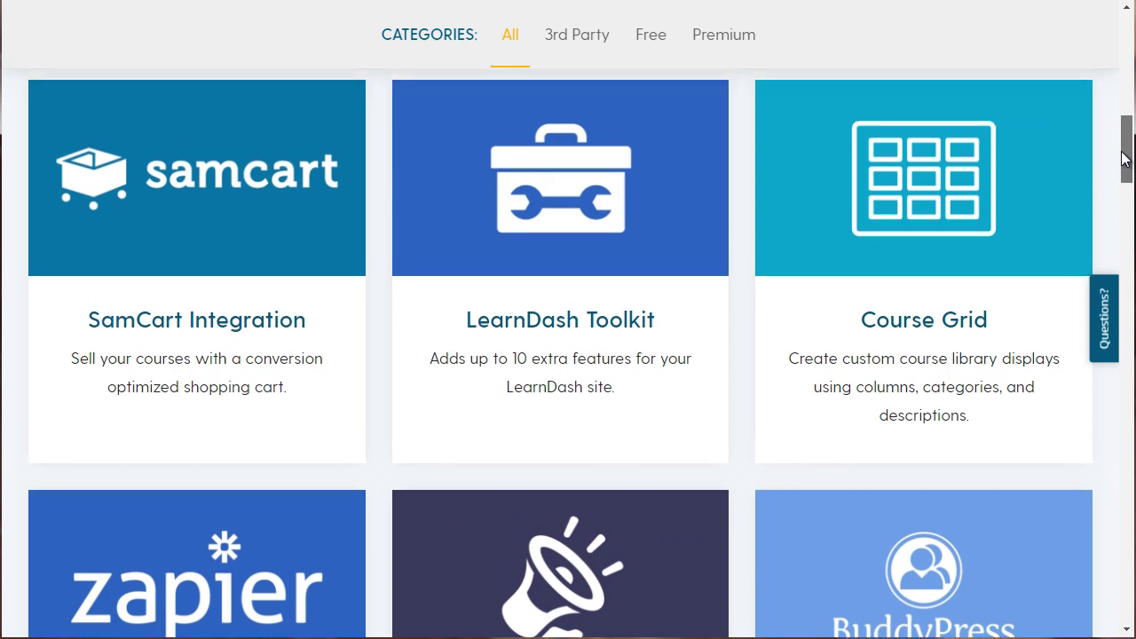
Browse LearnDash's full add-on catalogue, including the Zapier, Notifications and BuddyPress add-ons.
{"action": "left_click_drag", "start_coordinate": [1122, 157], "coordinate": [1121, 201]}
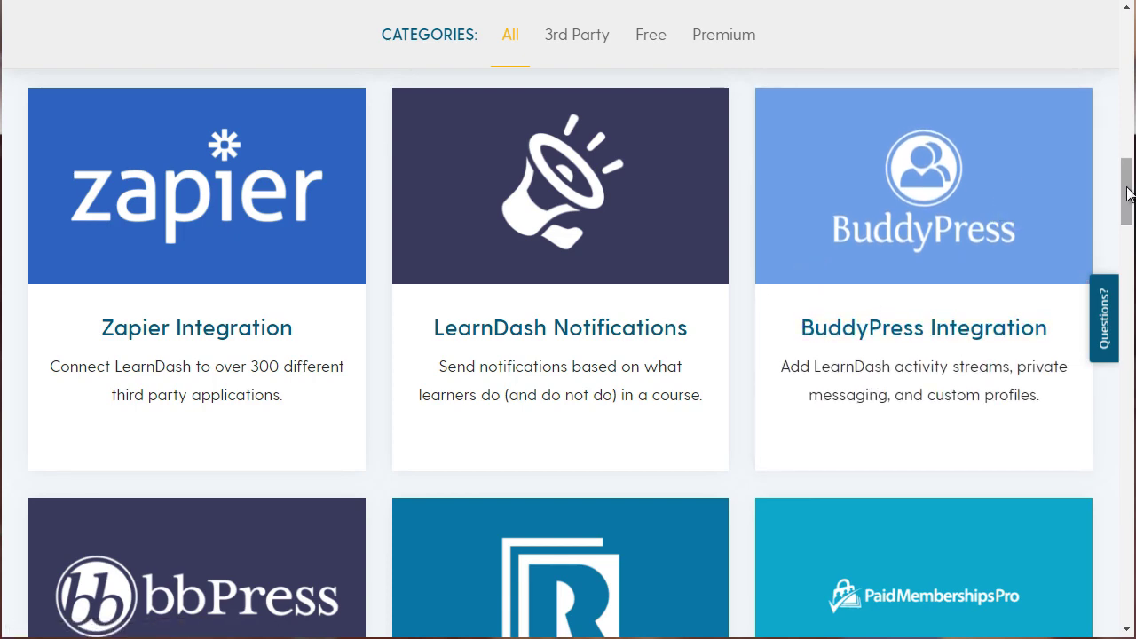
{"action": "left_click_drag", "start_coordinate": [1129, 194], "coordinate": [1129, 44]}
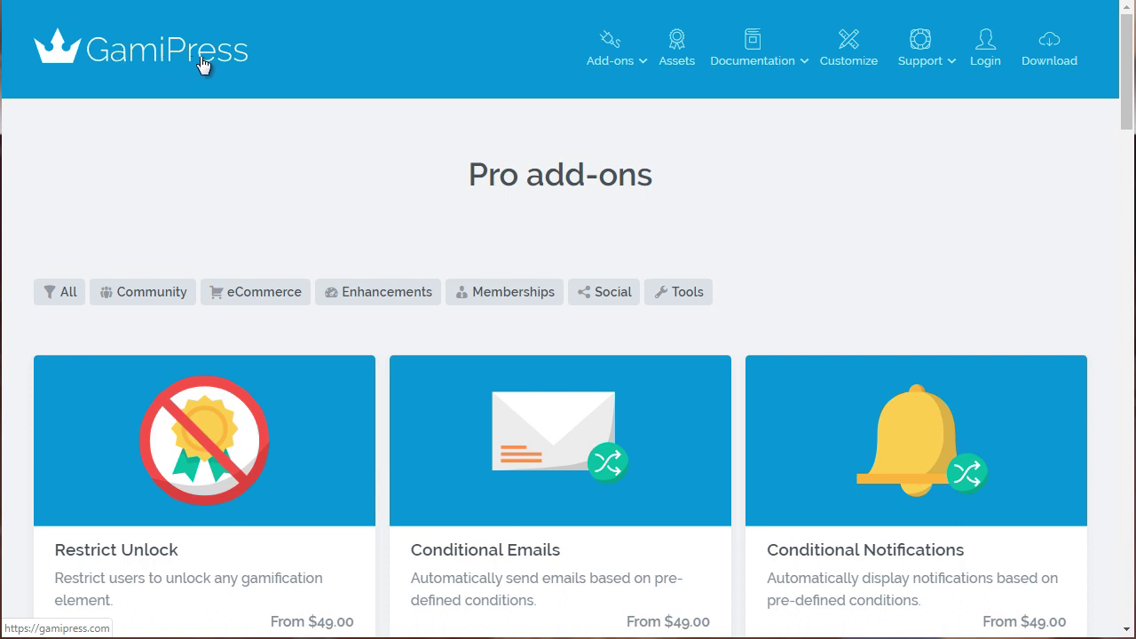
Open the GamiPress Integrations page, filter it to the Social category and look through the matching add-ons.
{"action": "mouse_move", "coordinate": [629, 77]}
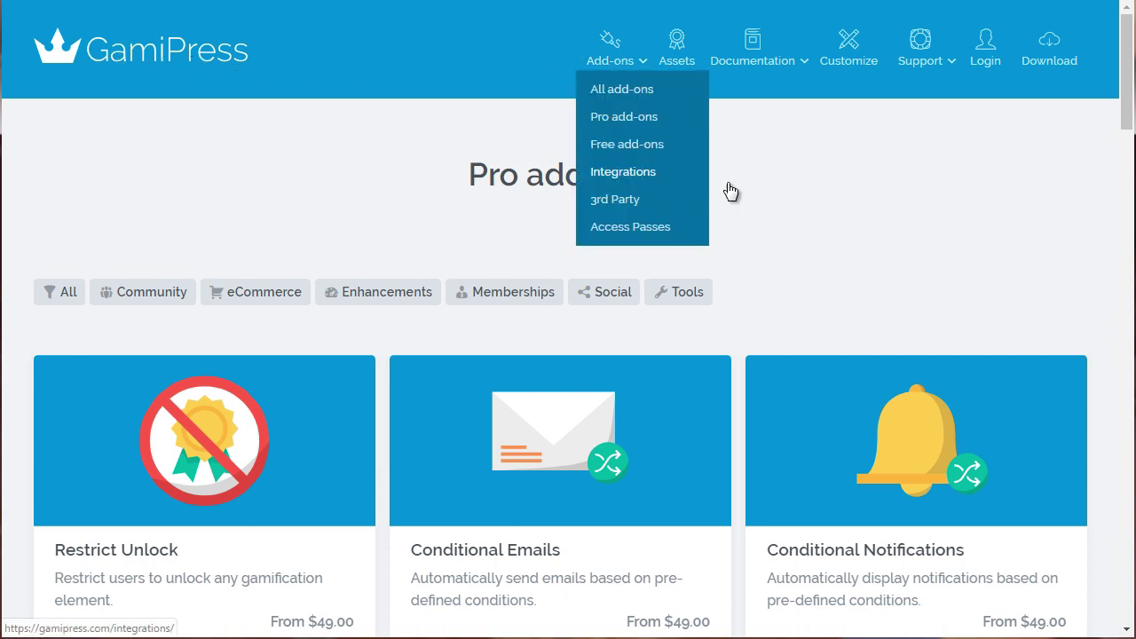
{"action": "left_click", "coordinate": [729, 188]}
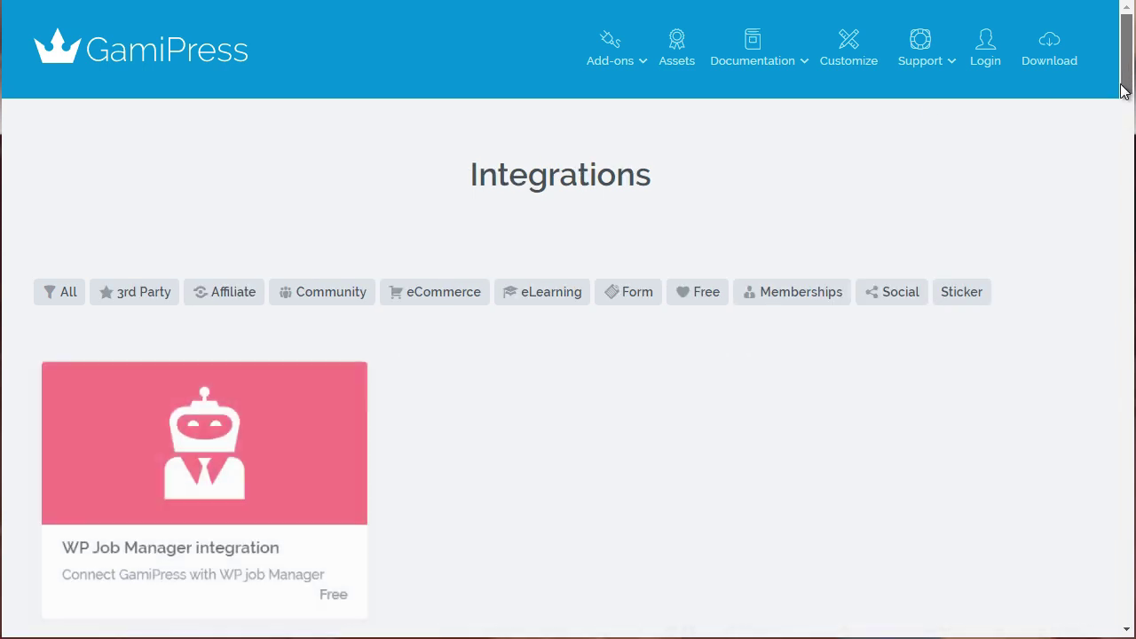
{"action": "left_click_drag", "start_coordinate": [1126, 75], "coordinate": [1124, 99]}
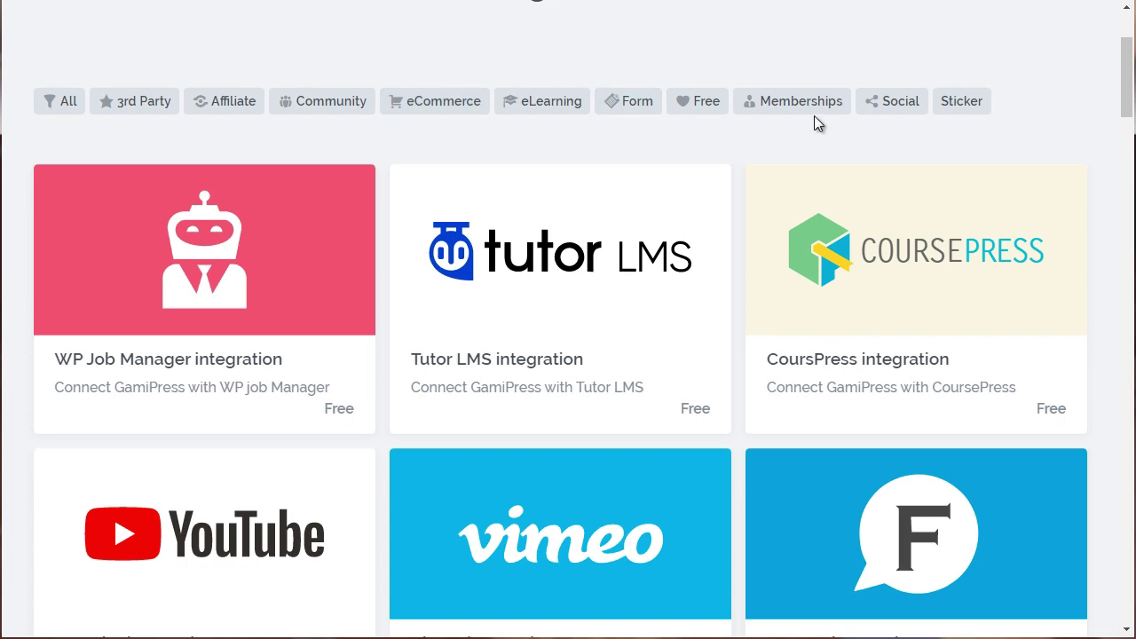
{"action": "left_click", "coordinate": [886, 109]}
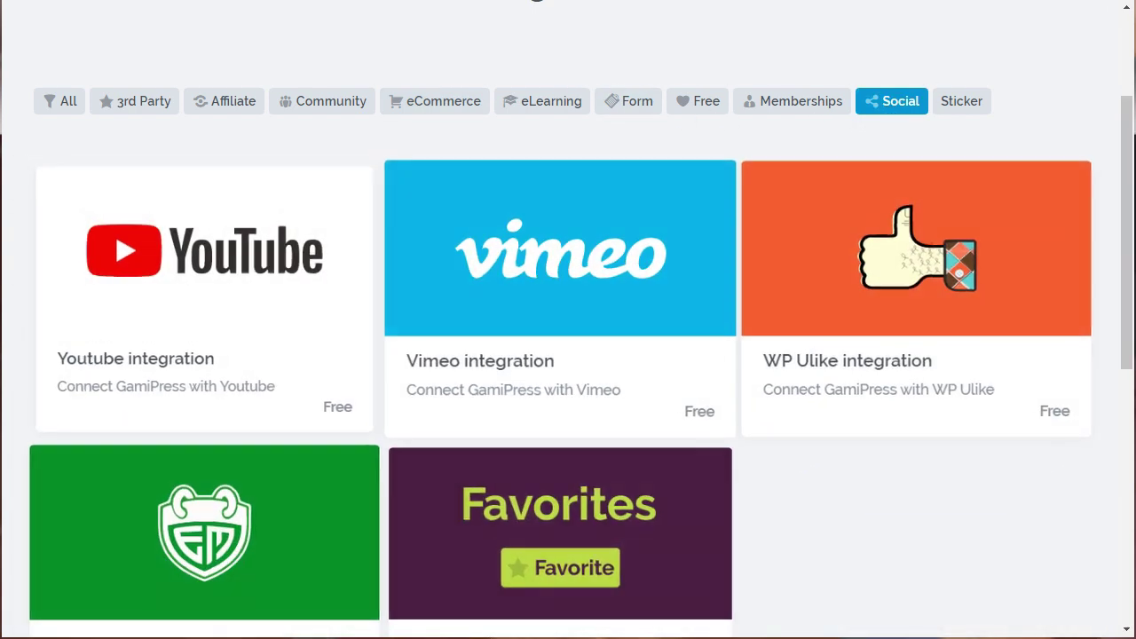
{"action": "left_click_drag", "start_coordinate": [1123, 111], "coordinate": [1120, 158]}
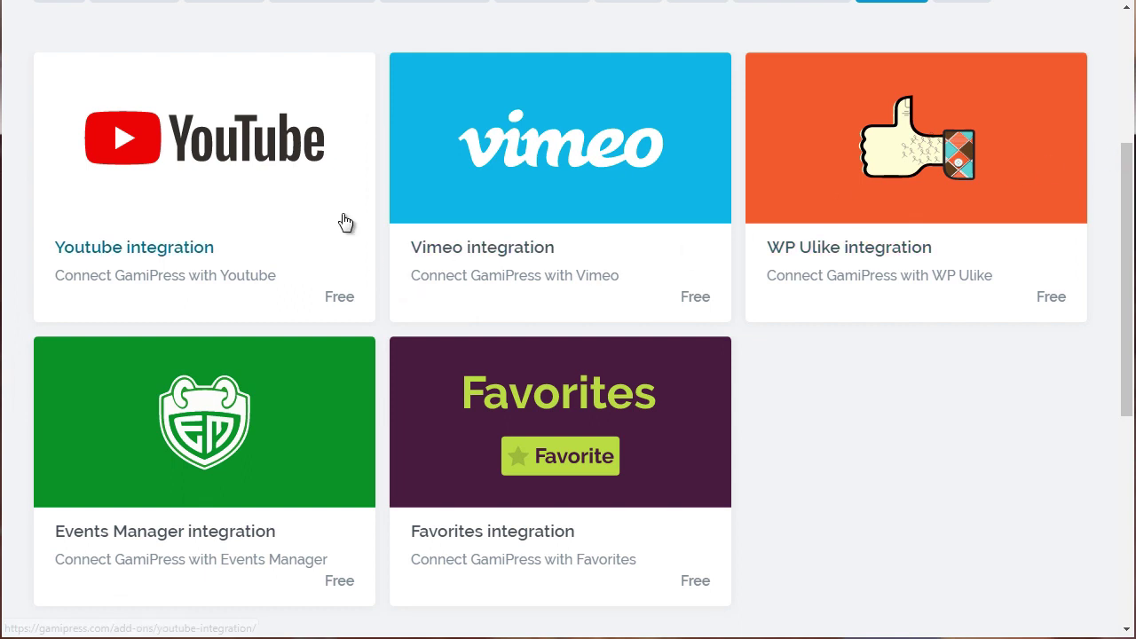
{"action": "left_click", "coordinate": [1130, 128]}
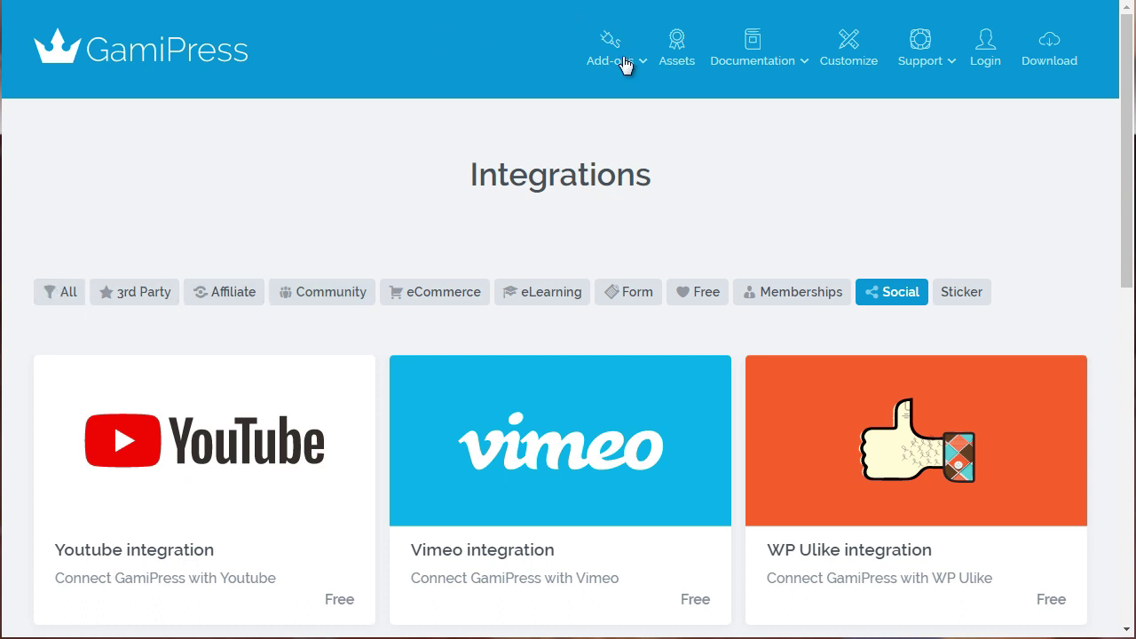
Open the GamiPress Pro add-ons page and look through the available add-ons.
{"action": "mouse_move", "coordinate": [626, 64]}
{"action": "left_click", "coordinate": [622, 127]}
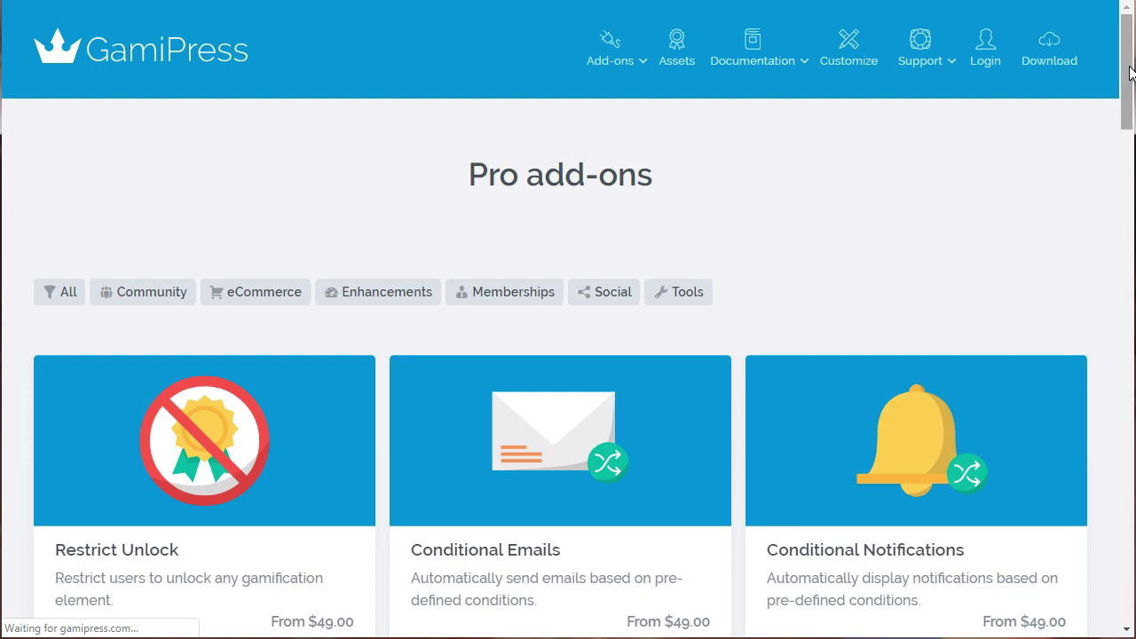
{"action": "left_click_drag", "start_coordinate": [1131, 73], "coordinate": [1104, 186]}
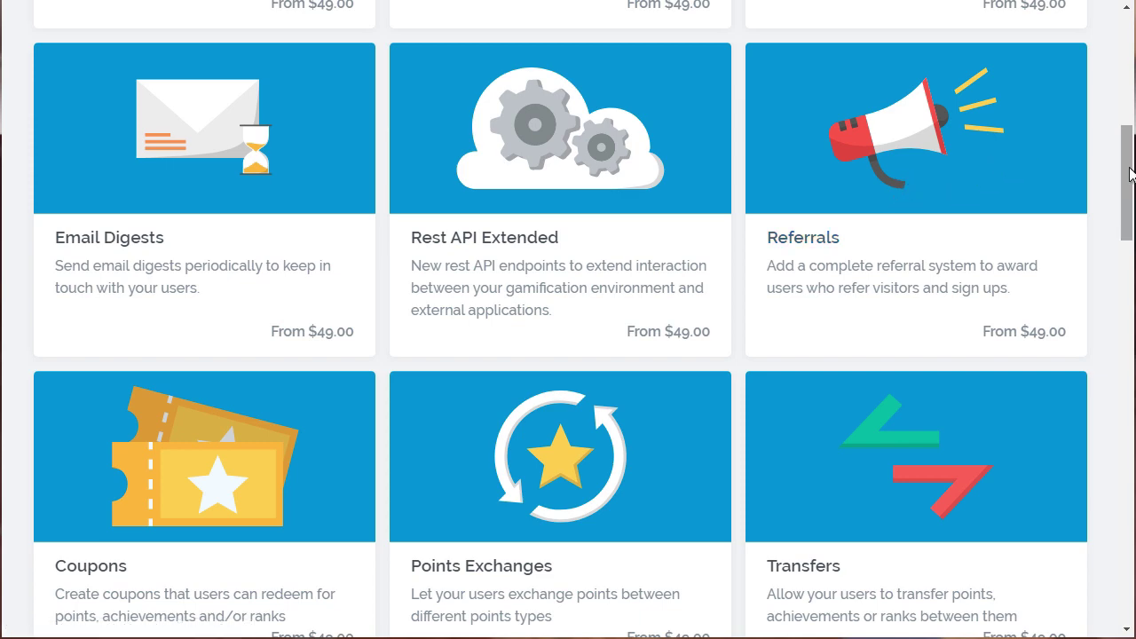
{"action": "left_click_drag", "start_coordinate": [1130, 174], "coordinate": [1119, 278]}
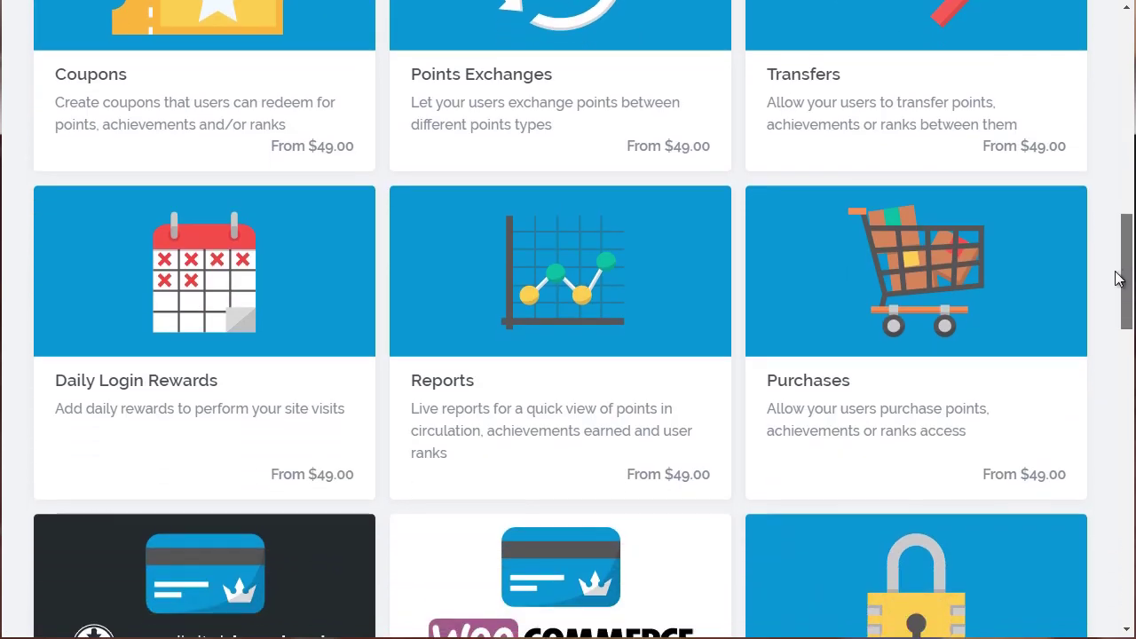
{"action": "scroll", "coordinate": [1119, 278], "scroll_direction": "down", "scroll_amount": 1}
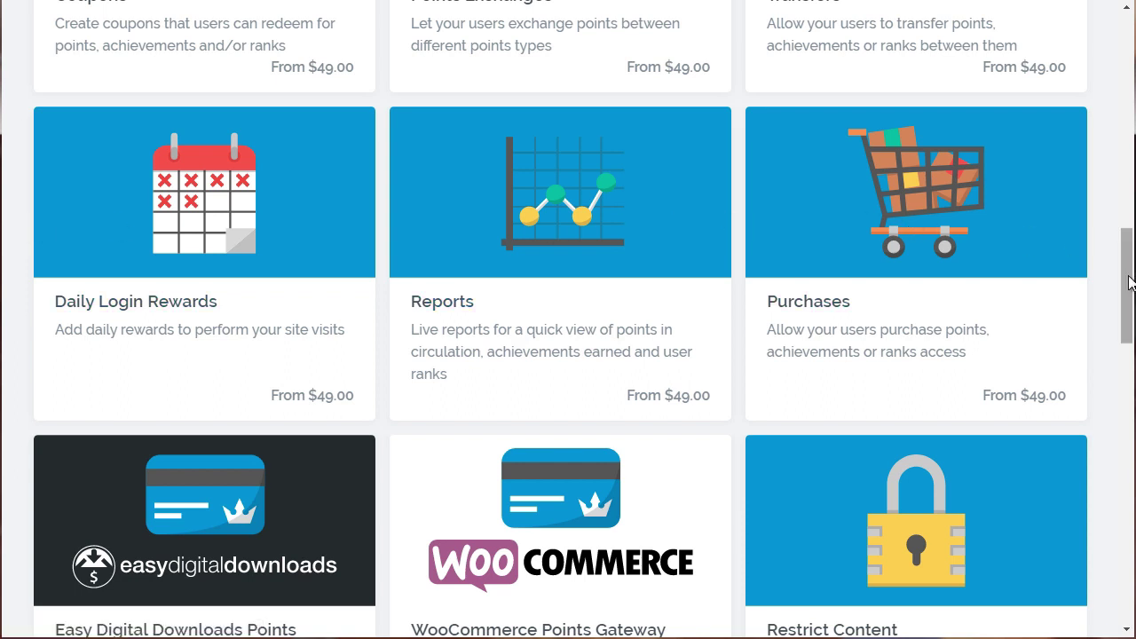
{"action": "left_click_drag", "start_coordinate": [1130, 282], "coordinate": [1117, 354]}
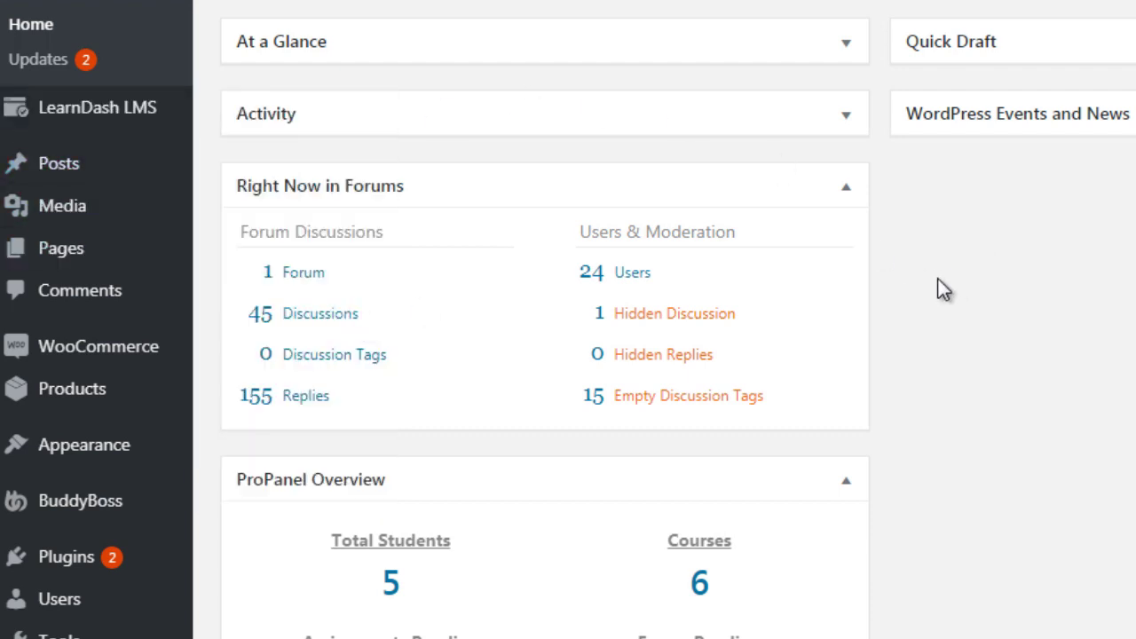
Open the LearnDash LMS overview in the WordPress admin, look it over, and go to the course list.
{"action": "mouse_move", "coordinate": [64, 113]}
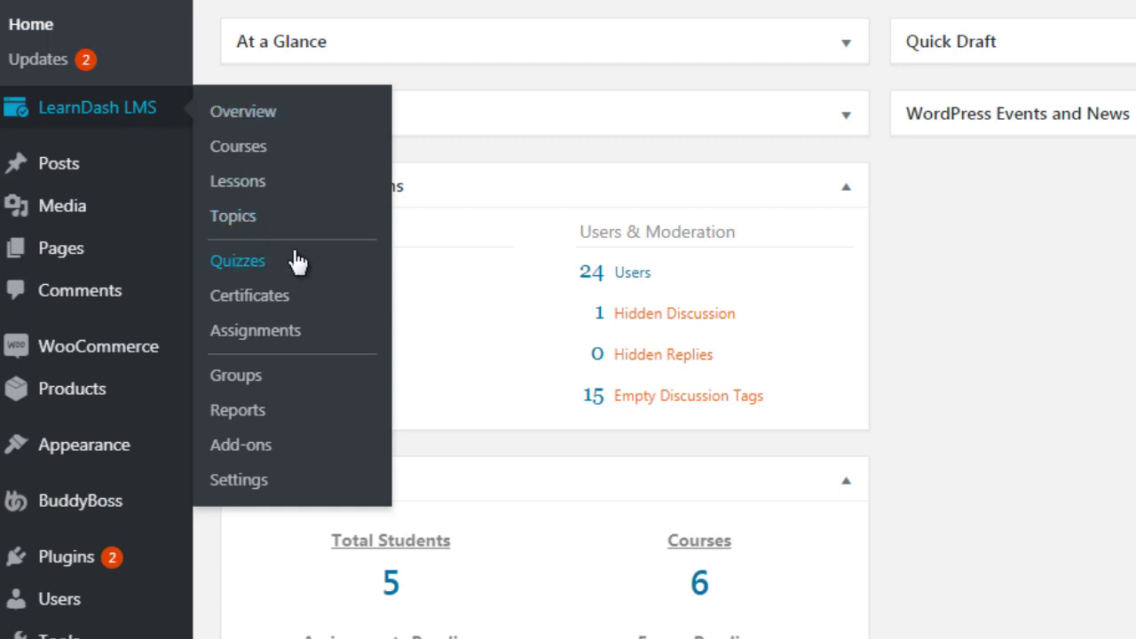
{"action": "left_click", "coordinate": [243, 111]}
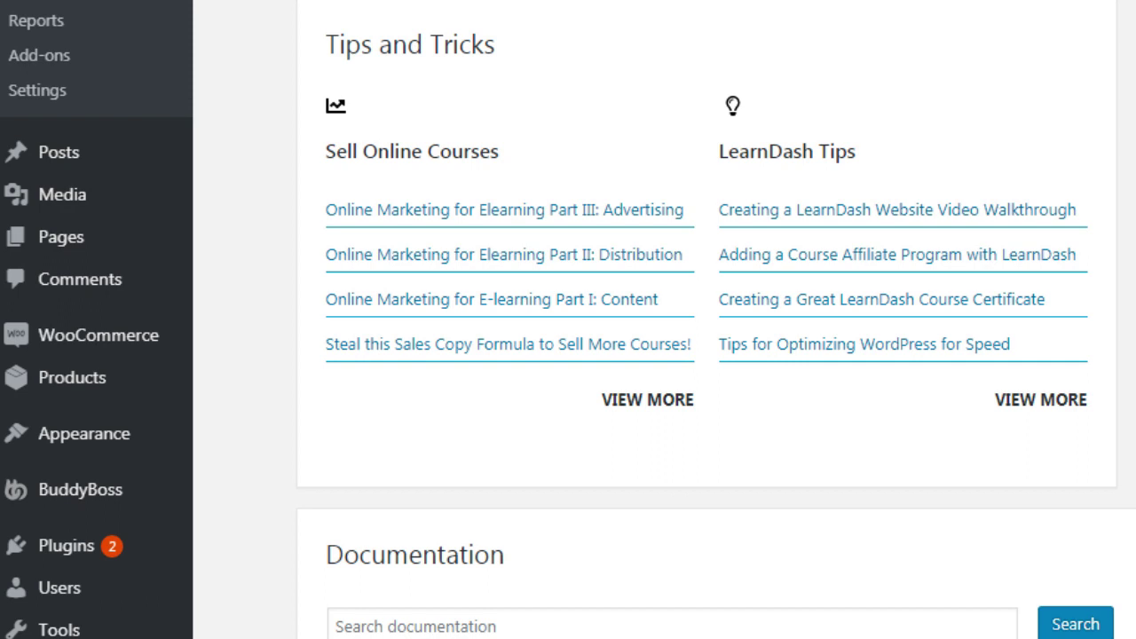
{"action": "scroll", "coordinate": [568, 320], "scroll_direction": "up", "scroll_amount": 5}
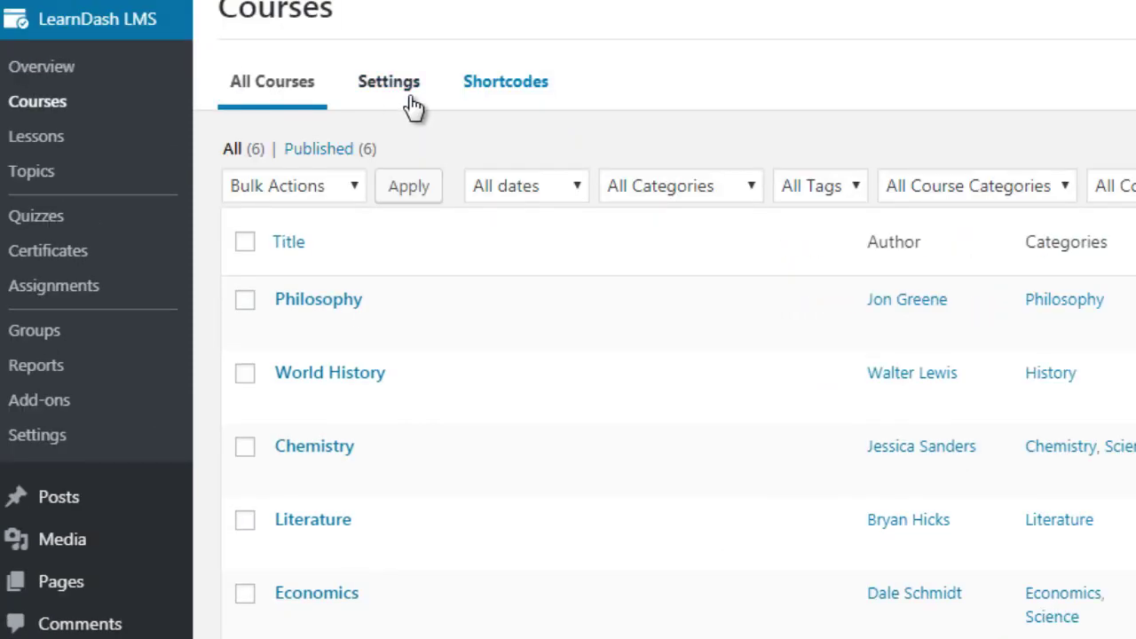
{"action": "mouse_move", "coordinate": [451, 301]}
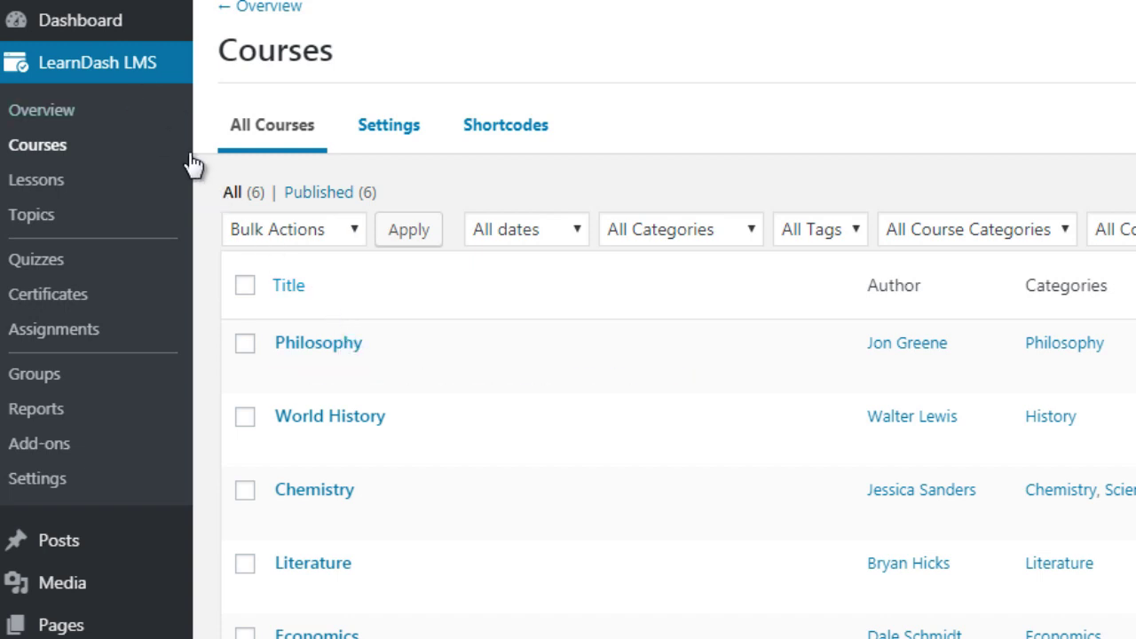
Open the live site in a separate browser tab from the WordPress admin.
{"action": "mouse_move", "coordinate": [211, 2]}
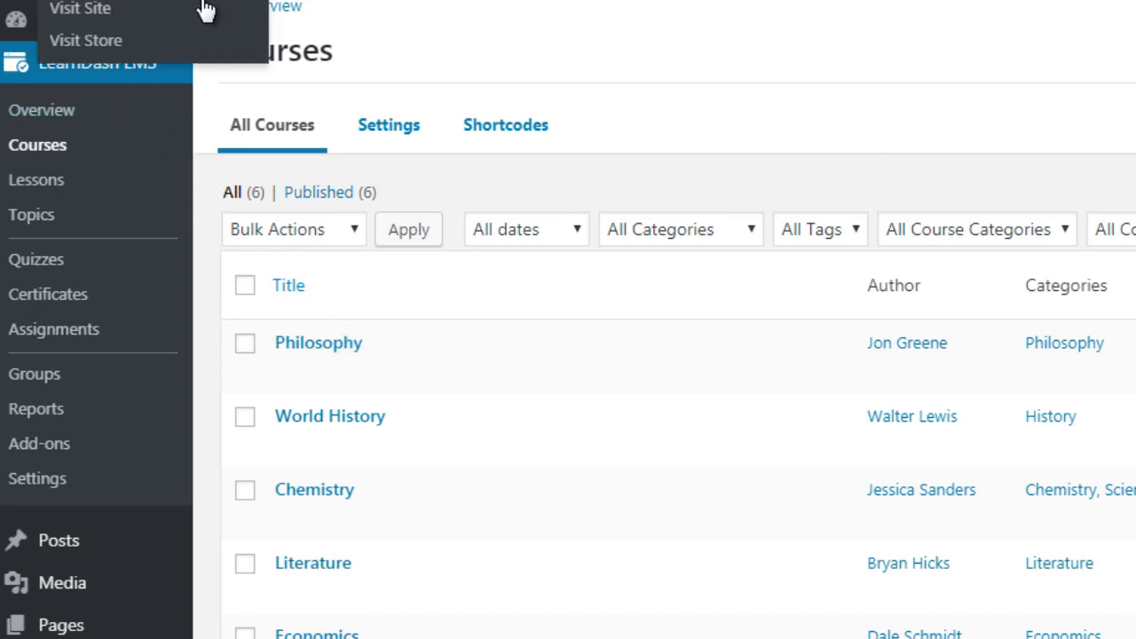
{"action": "right_click", "coordinate": [202, 10]}
{"action": "left_click", "coordinate": [244, 35]}
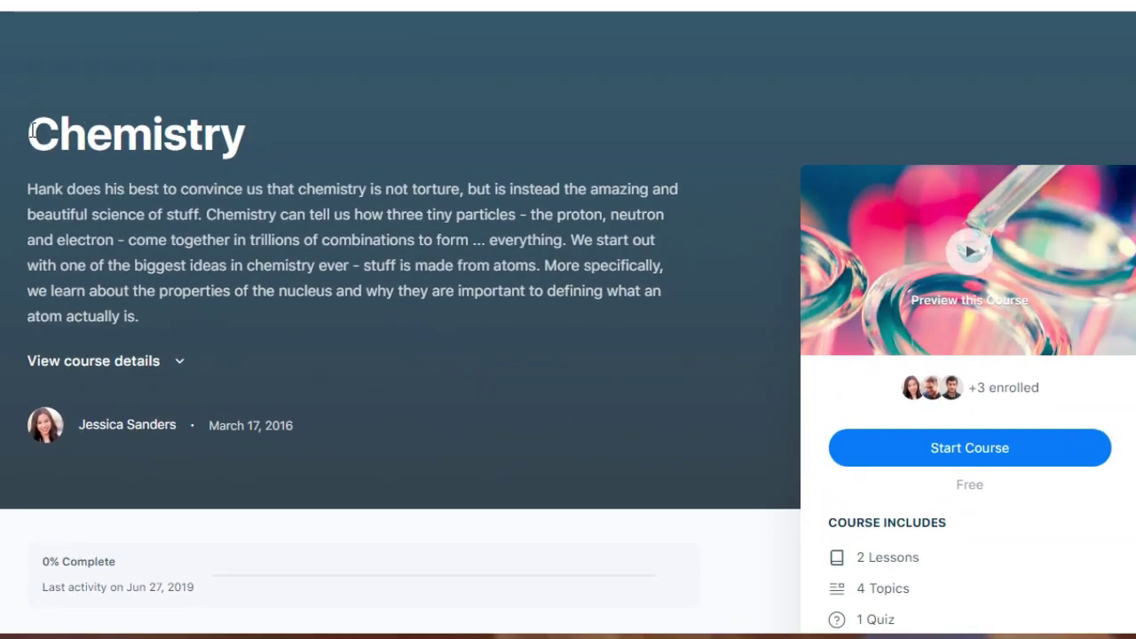
Highlight the Chemistry course title and examine the course page's description, enrolment box and course content.
{"action": "left_click_drag", "start_coordinate": [49, 130], "coordinate": [229, 142]}
{"action": "left_click", "coordinate": [258, 153]}
{"action": "left_click_drag", "start_coordinate": [9, 130], "coordinate": [248, 147]}
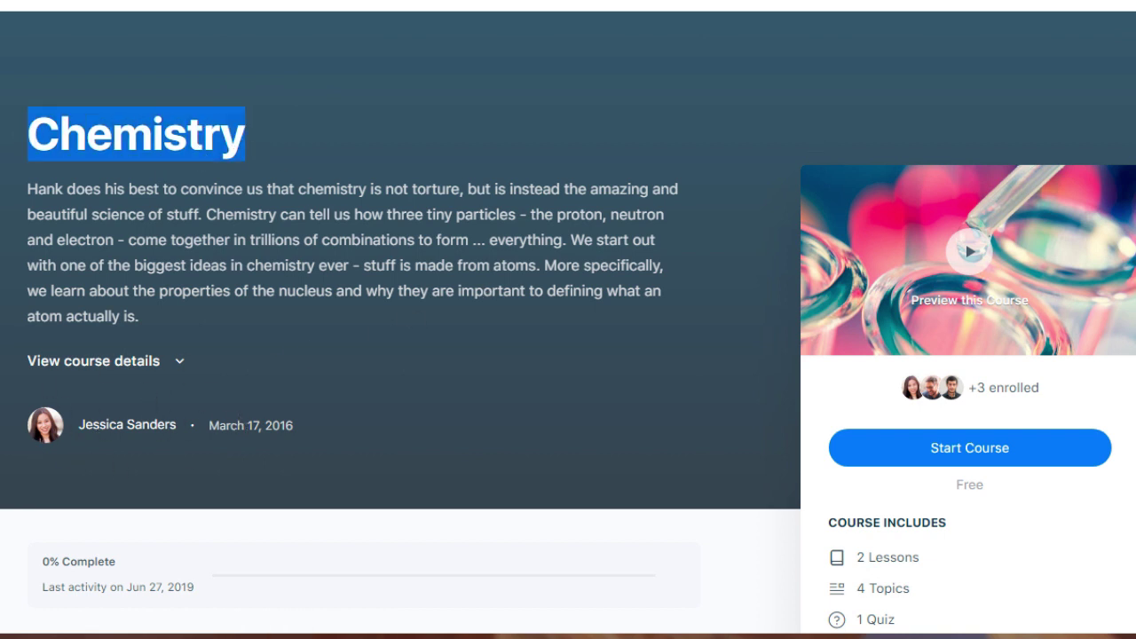
{"action": "scroll", "coordinate": [815, 142], "scroll_direction": "down", "scroll_amount": 2}
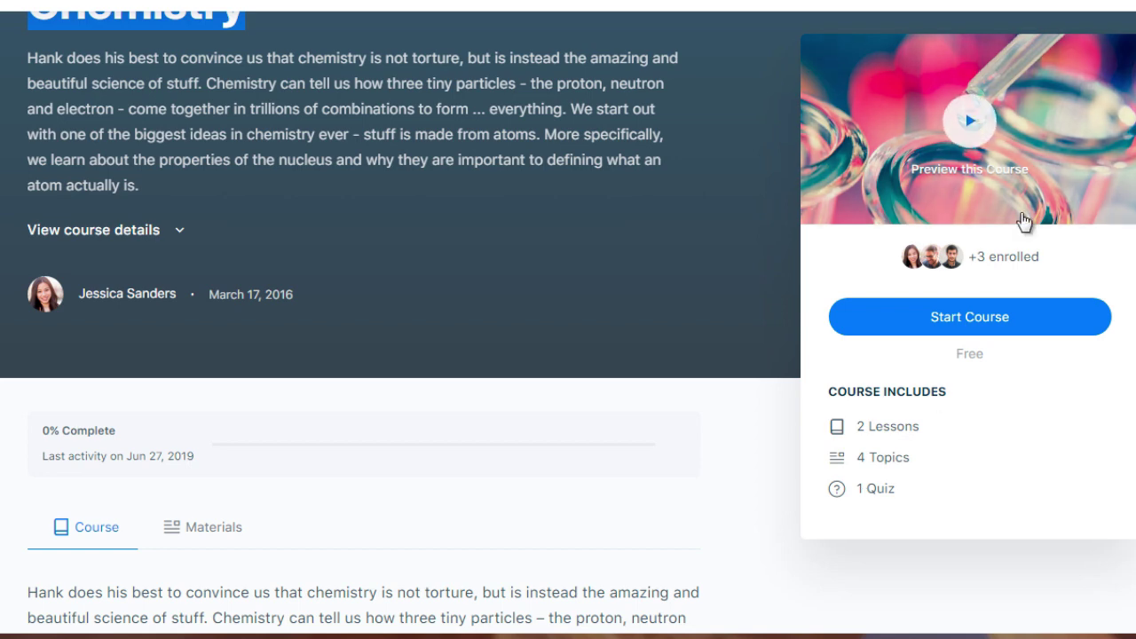
{"action": "scroll", "coordinate": [363, 311], "scroll_direction": "down", "scroll_amount": 5}
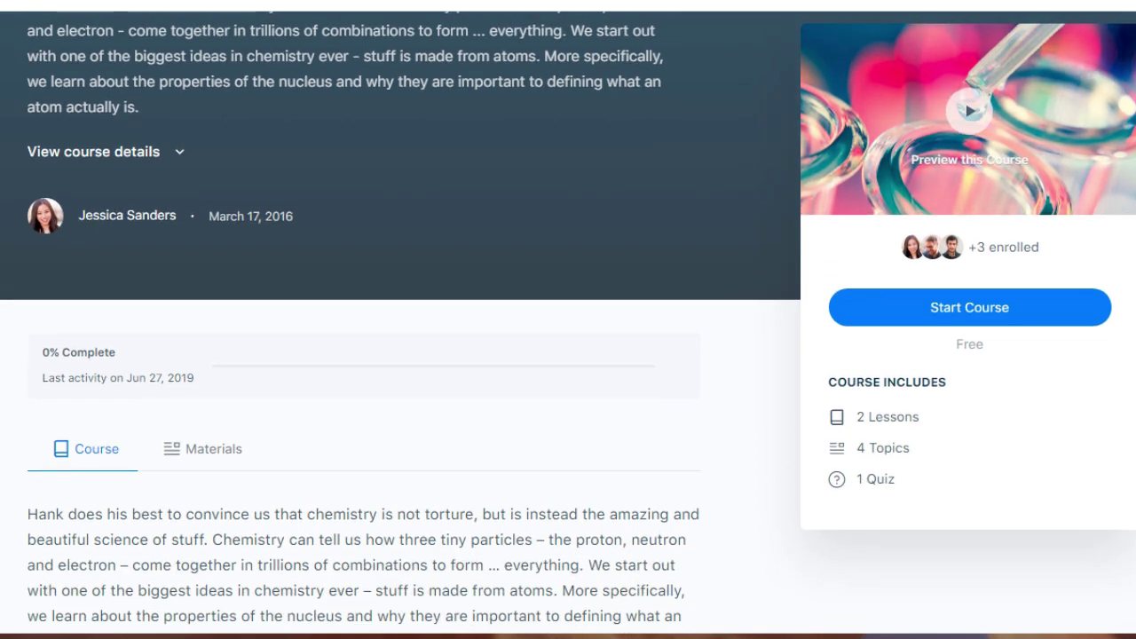
{"action": "scroll", "coordinate": [363, 311], "scroll_direction": "down", "scroll_amount": 1}
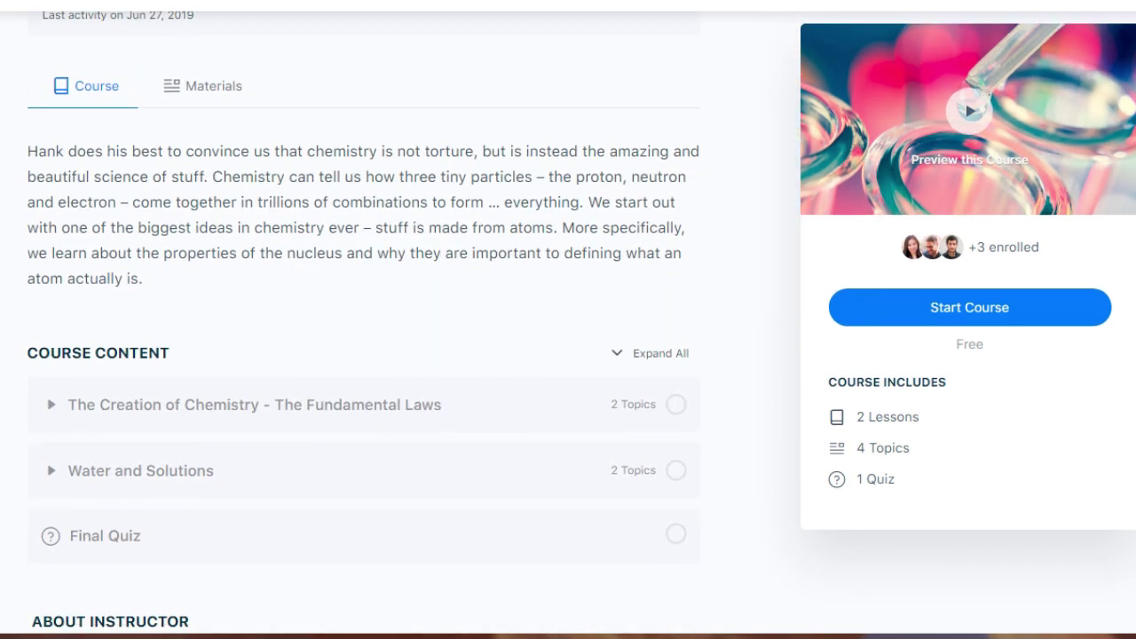
{"action": "scroll", "coordinate": [363, 311], "scroll_direction": "down", "scroll_amount": 3}
{"action": "scroll", "coordinate": [363, 311], "scroll_direction": "up", "scroll_amount": 8}
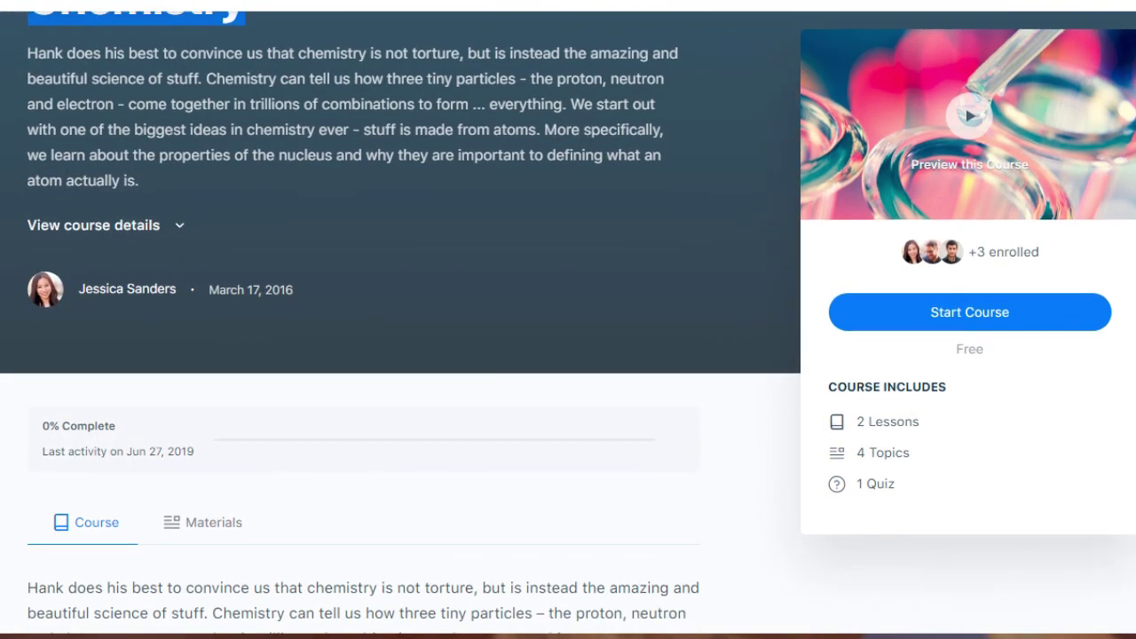
{"action": "scroll", "coordinate": [544, 148], "scroll_direction": "down", "scroll_amount": 1}
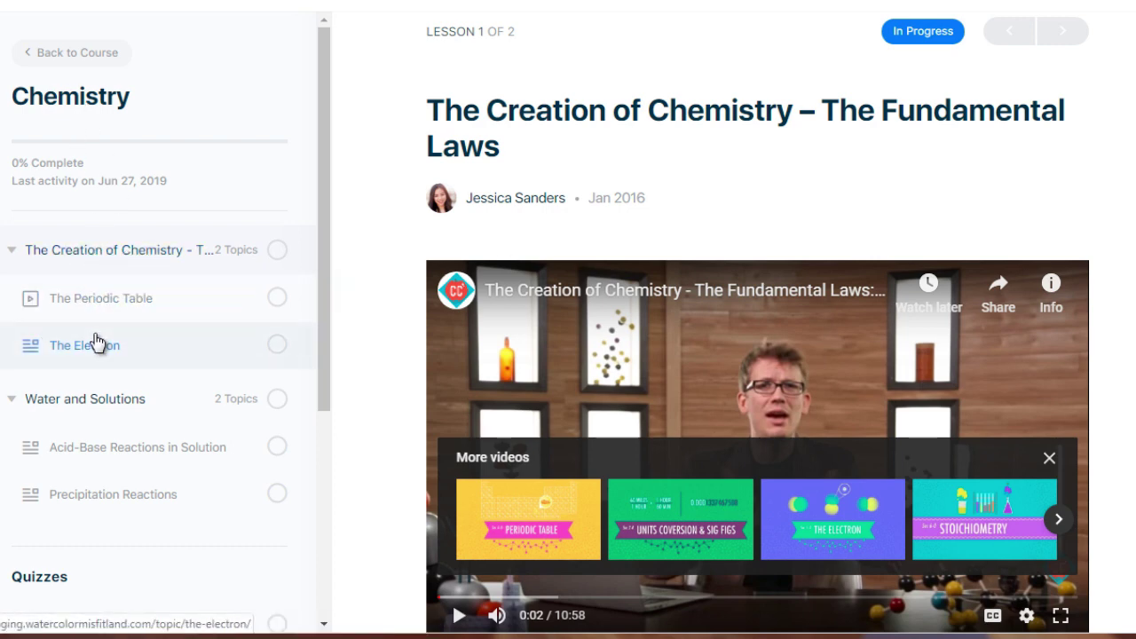
Examine the topics, quiz and introductory text of the lesson The Creation of Chemistry – The Fundamental Laws.
{"action": "scroll", "coordinate": [329, 204], "scroll_direction": "down", "scroll_amount": 1}
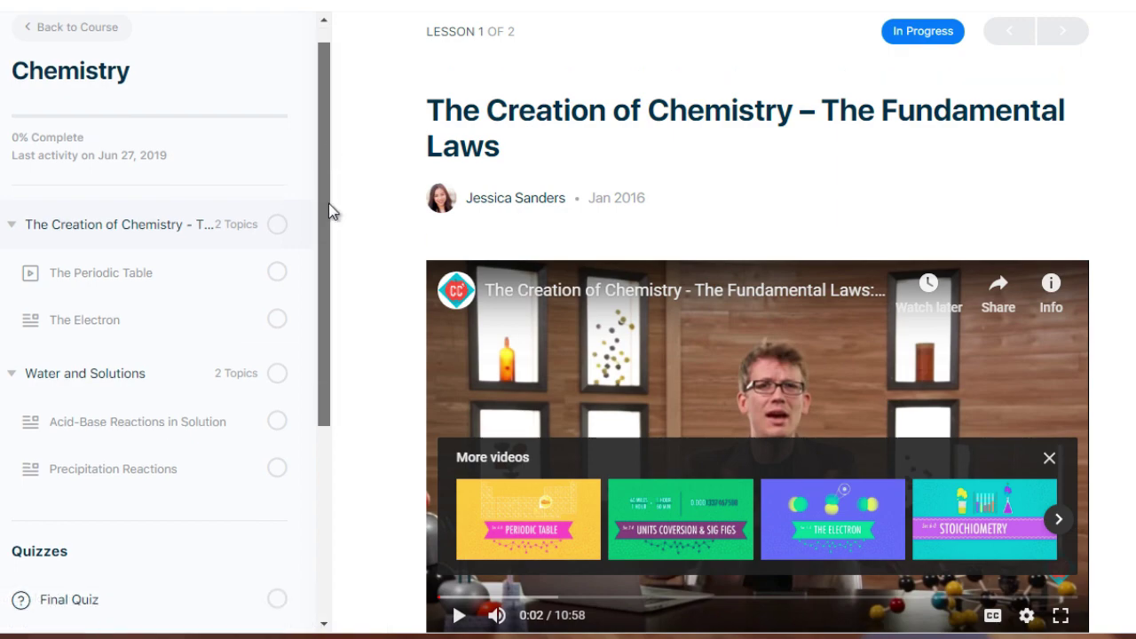
{"action": "scroll", "coordinate": [330, 217], "scroll_direction": "down", "scroll_amount": 1}
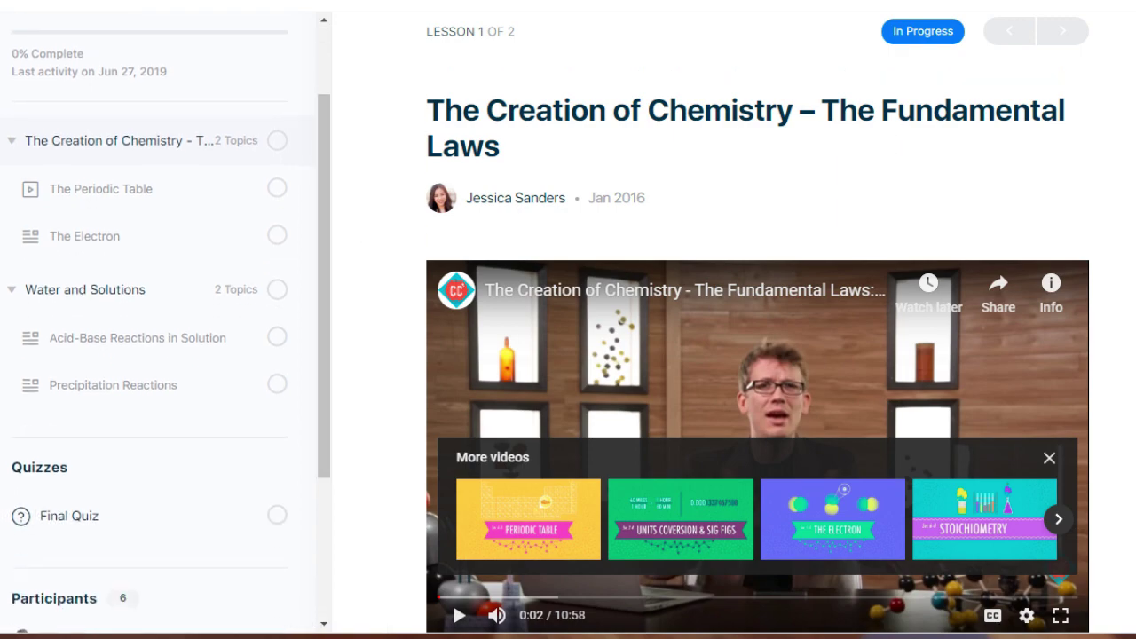
{"action": "scroll", "coordinate": [759, 356], "scroll_direction": "down", "scroll_amount": 5}
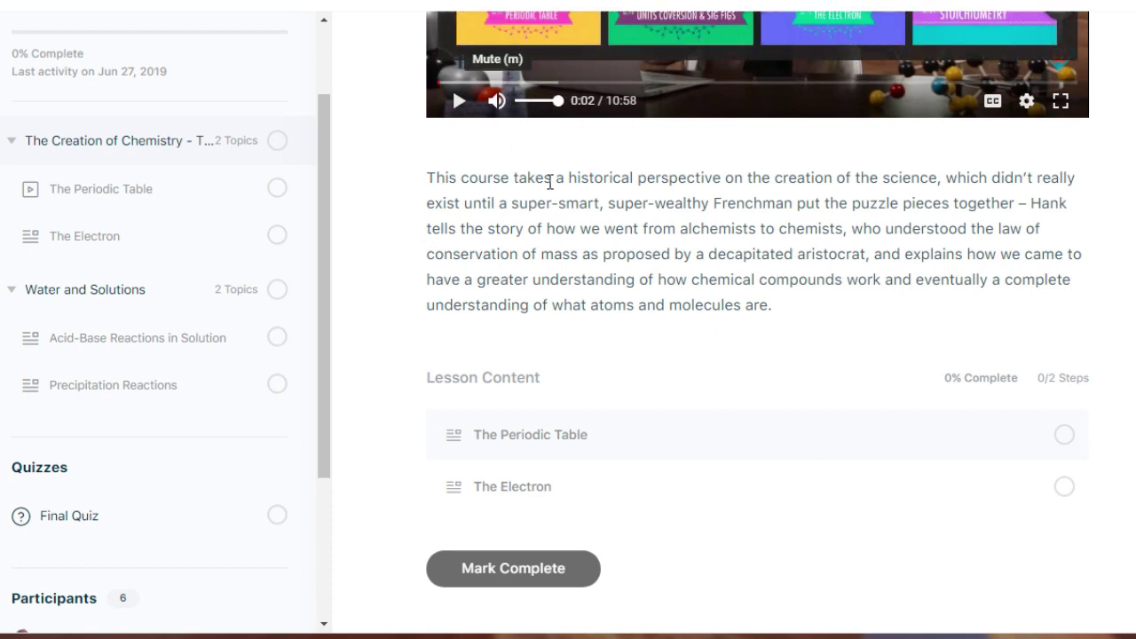
{"action": "left_click_drag", "start_coordinate": [435, 177], "coordinate": [609, 278]}
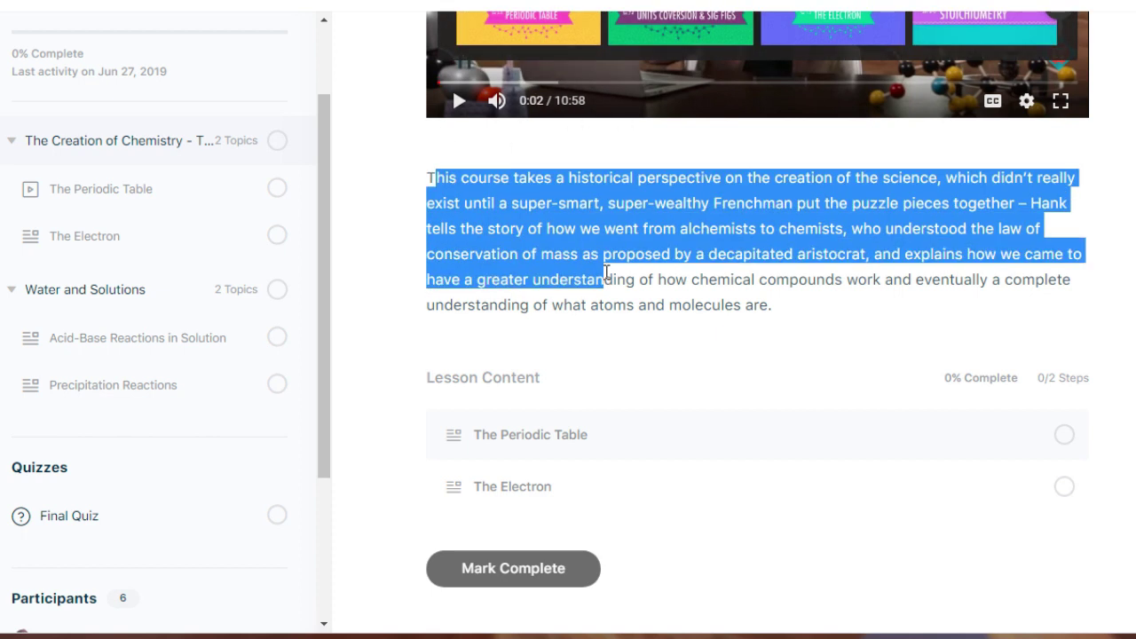
{"action": "left_click", "coordinate": [510, 415]}
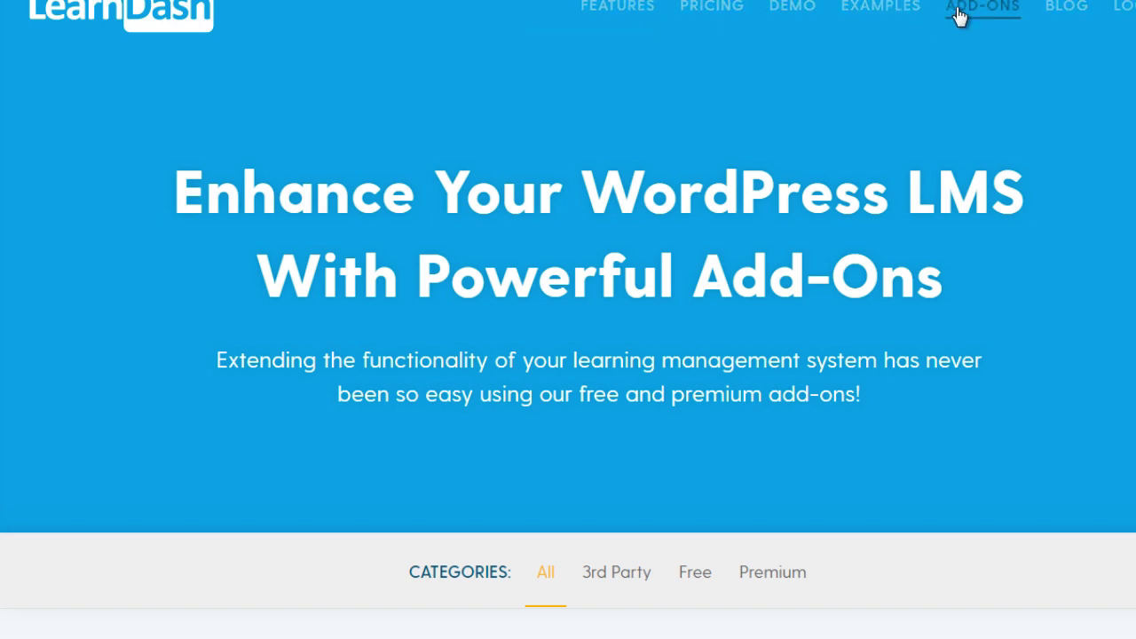
Look through the add-ons on the LearnDash website under the All category.
{"action": "scroll", "coordinate": [568, 355], "scroll_direction": "down", "scroll_amount": 7}
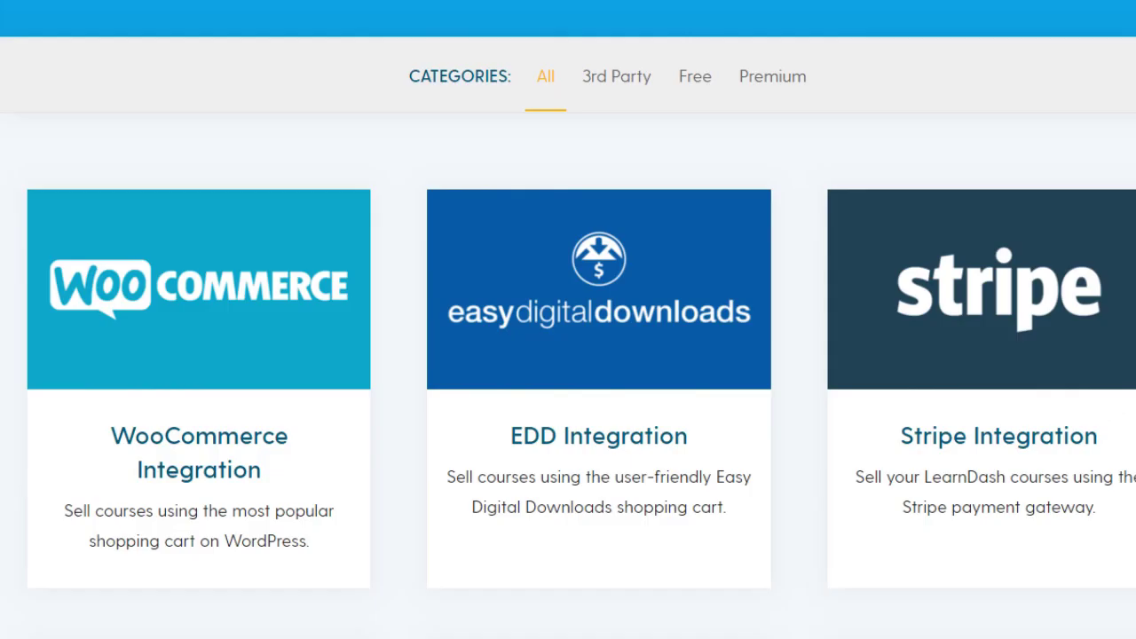
{"action": "scroll", "coordinate": [568, 355], "scroll_direction": "down", "scroll_amount": 5}
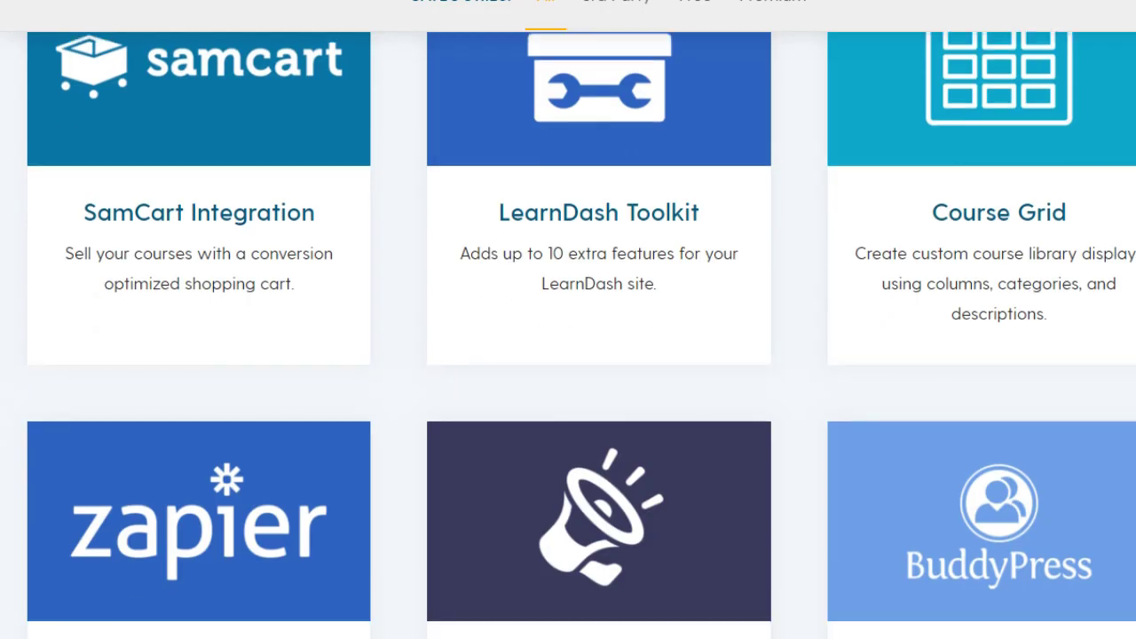
{"action": "scroll", "coordinate": [569, 355], "scroll_direction": "down", "scroll_amount": 6}
{"action": "scroll", "coordinate": [568, 355], "scroll_direction": "down", "scroll_amount": 3}
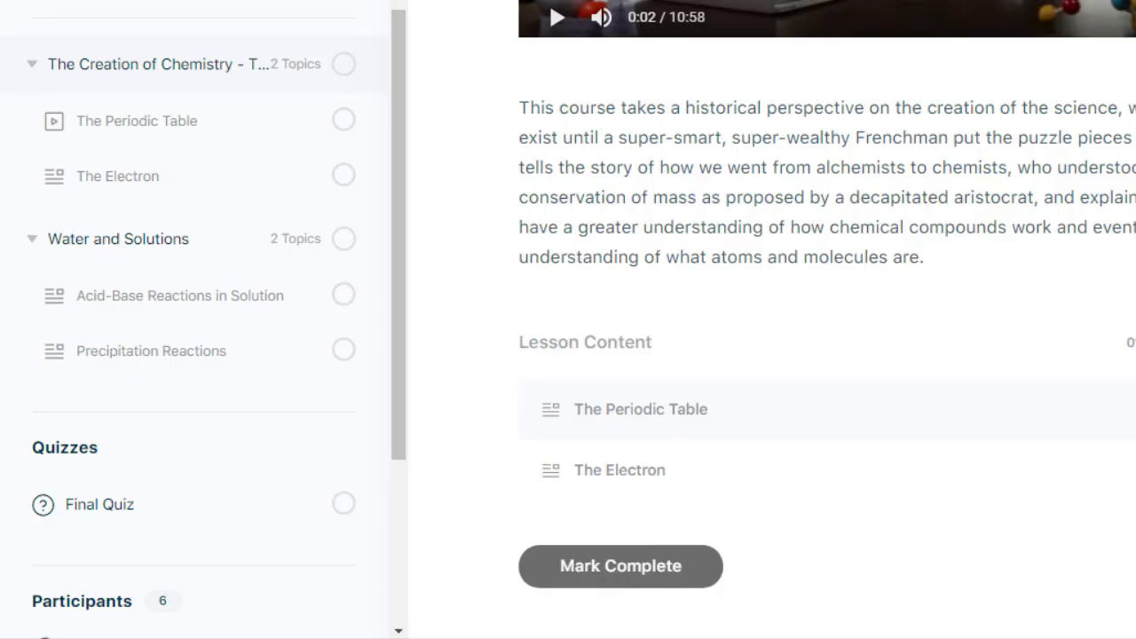
Open the Builder for the Philosophy course in the WordPress admin.
{"action": "scroll", "coordinate": [568, 319], "scroll_direction": "up", "scroll_amount": 2}
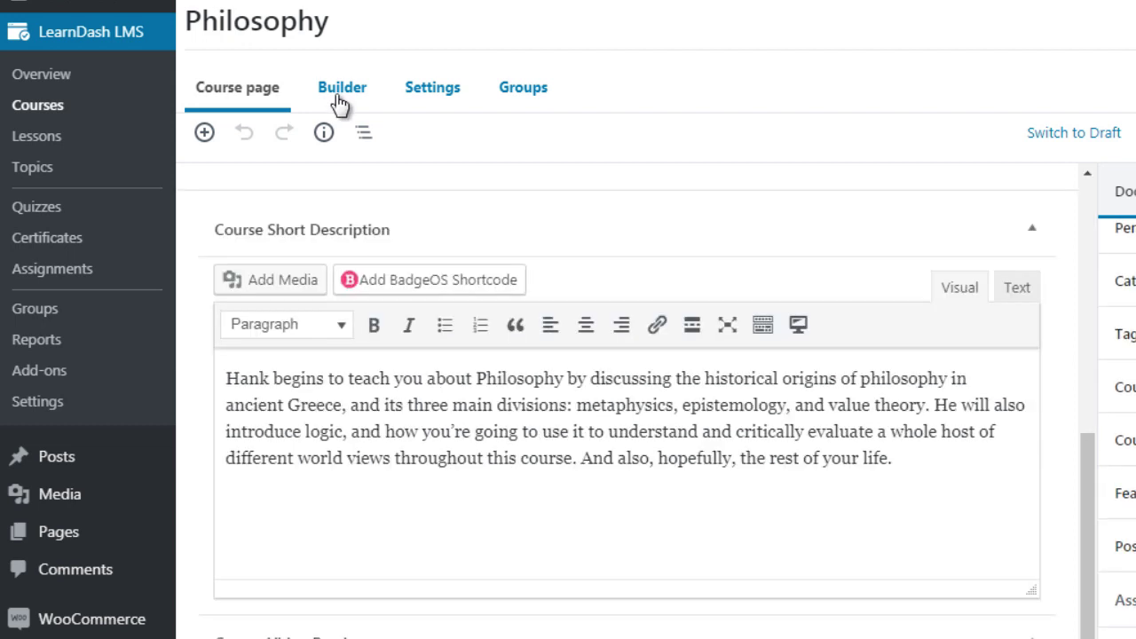
{"action": "scroll", "coordinate": [628, 426], "scroll_direction": "down", "scroll_amount": 10}
{"action": "left_click", "coordinate": [345, 101]}
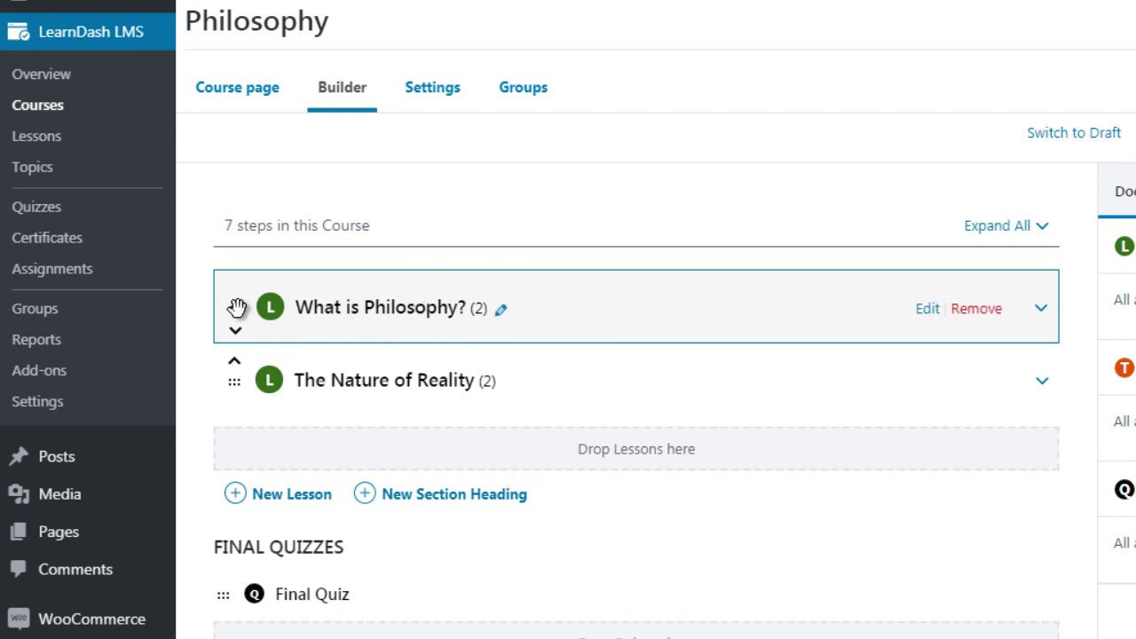
Expand the lesson What is Philosophy? in the course Builder and view the Philosophy course's settings.
{"action": "mouse_move", "coordinate": [236, 310]}
{"action": "left_mouse_down"}
{"action": "mouse_move", "coordinate": [239, 405]}
{"action": "mouse_move", "coordinate": [240, 298]}
{"action": "mouse_move", "coordinate": [238, 388]}
{"action": "mouse_move", "coordinate": [228, 305]}
{"action": "mouse_move", "coordinate": [233, 314]}
{"action": "left_mouse_up"}
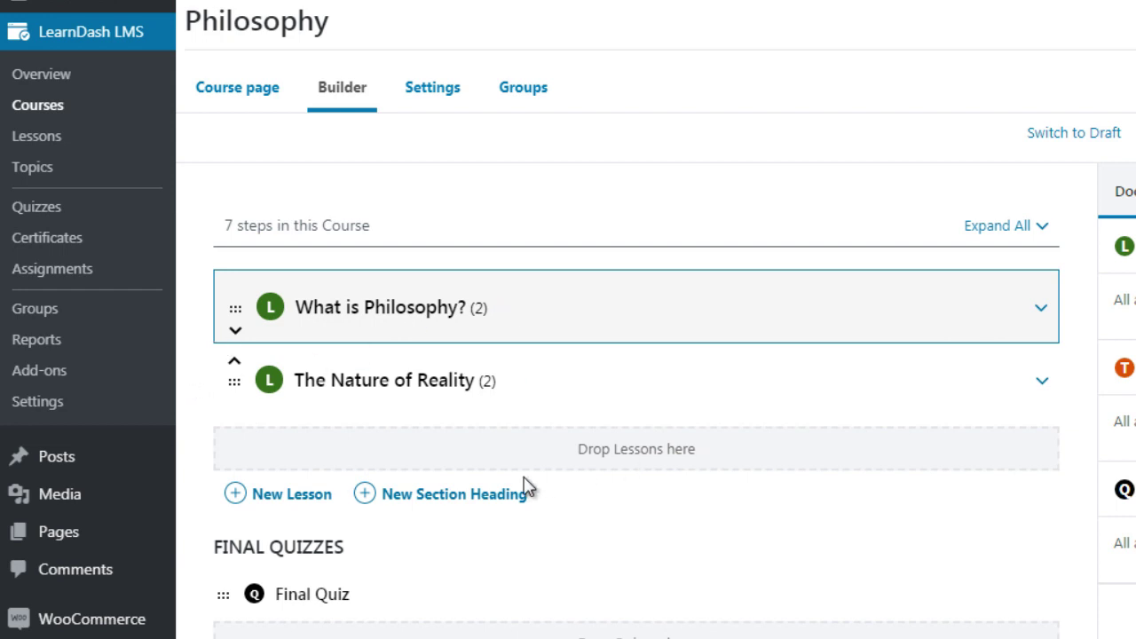
{"action": "left_click", "coordinate": [1040, 311]}
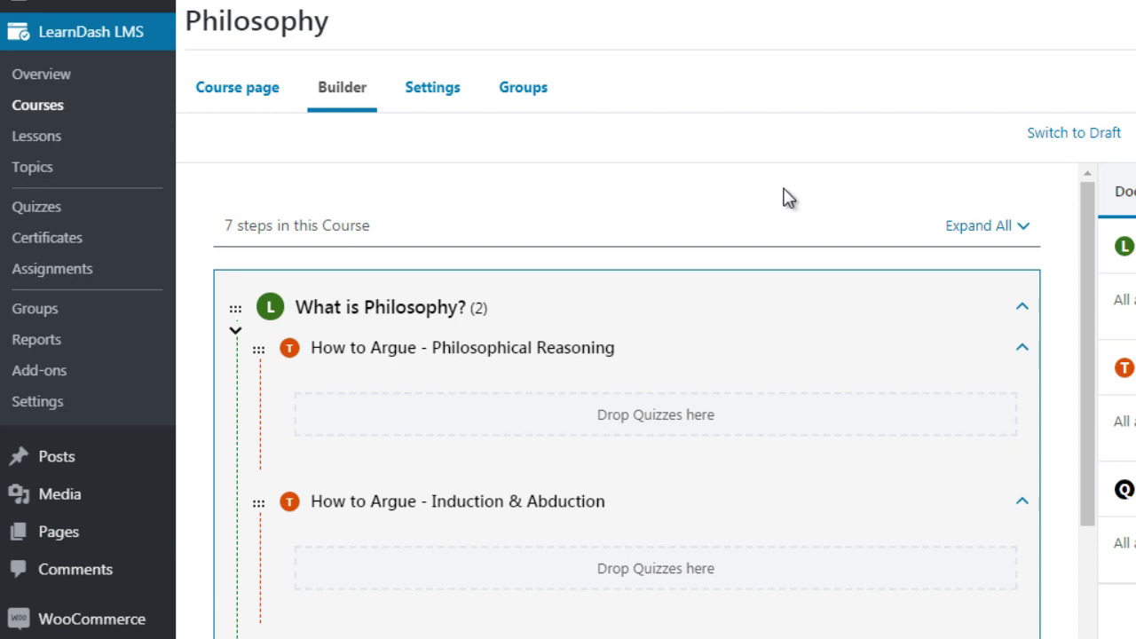
{"action": "left_click", "coordinate": [425, 91]}
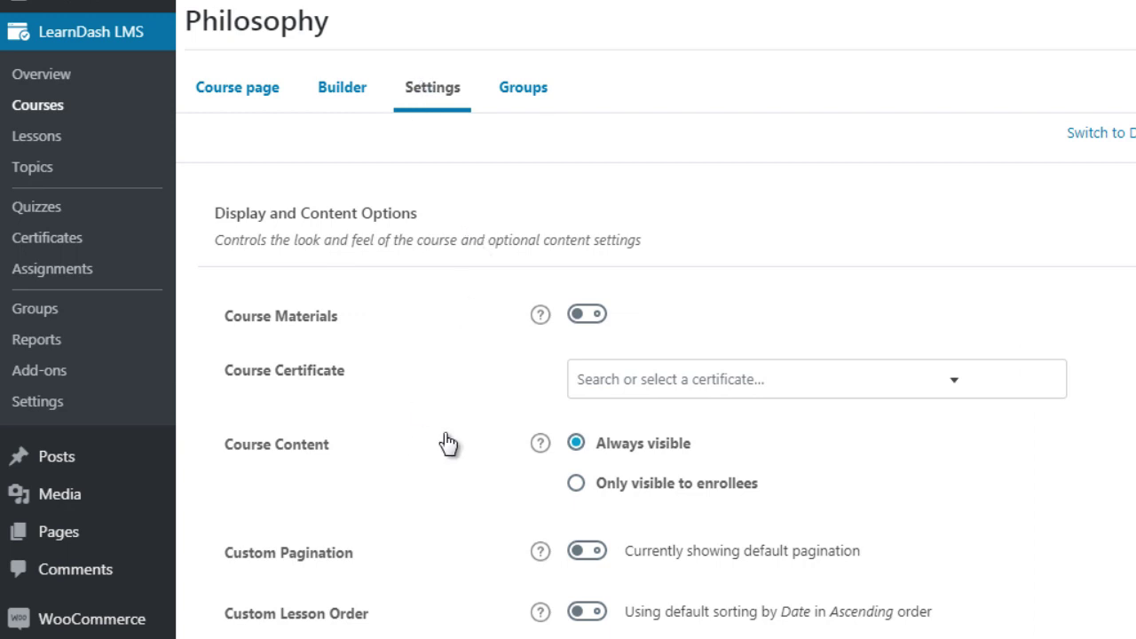
Assign the World History Group to the Philosophy course's groups.
{"action": "left_click", "coordinate": [522, 100]}
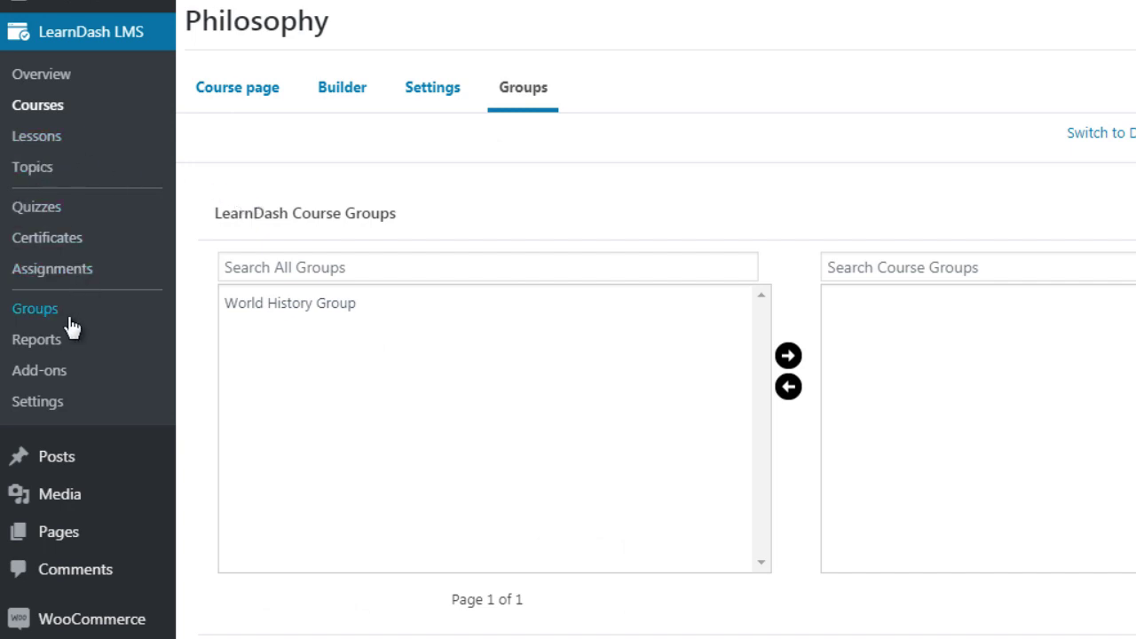
{"action": "left_click", "coordinate": [289, 303]}
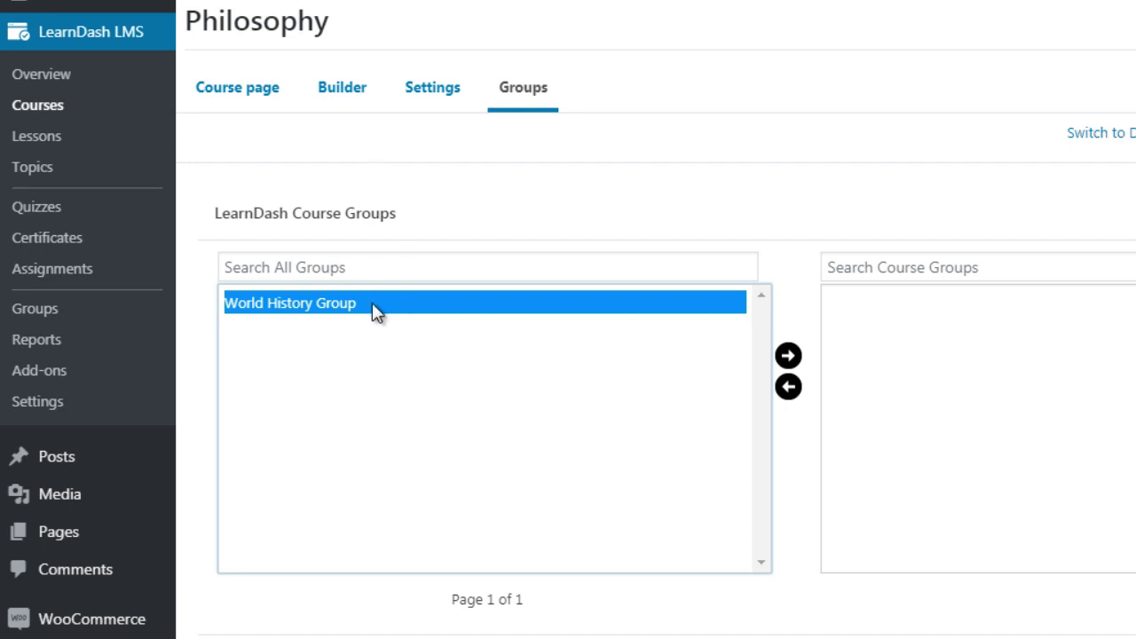
{"action": "left_click", "coordinate": [789, 356]}
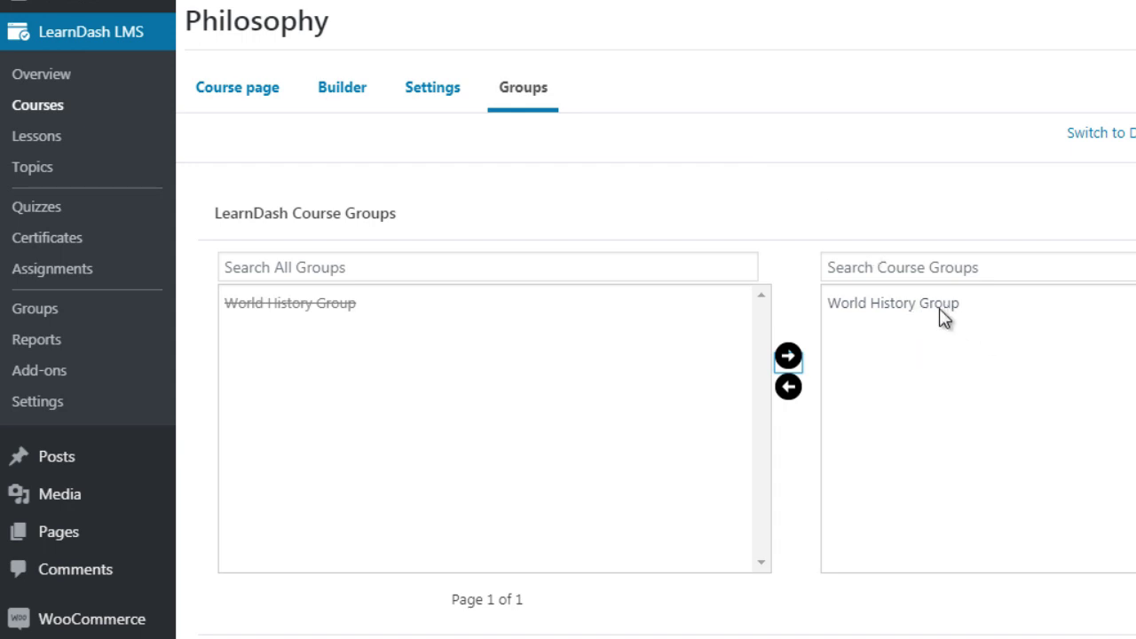
{"action": "left_click", "coordinate": [673, 184]}
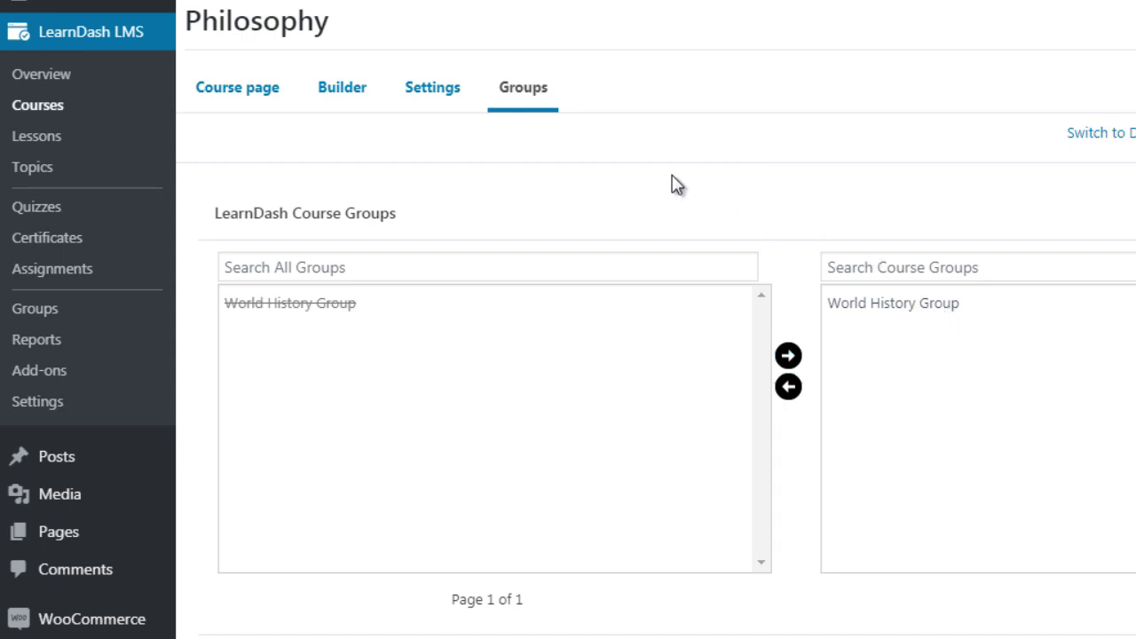
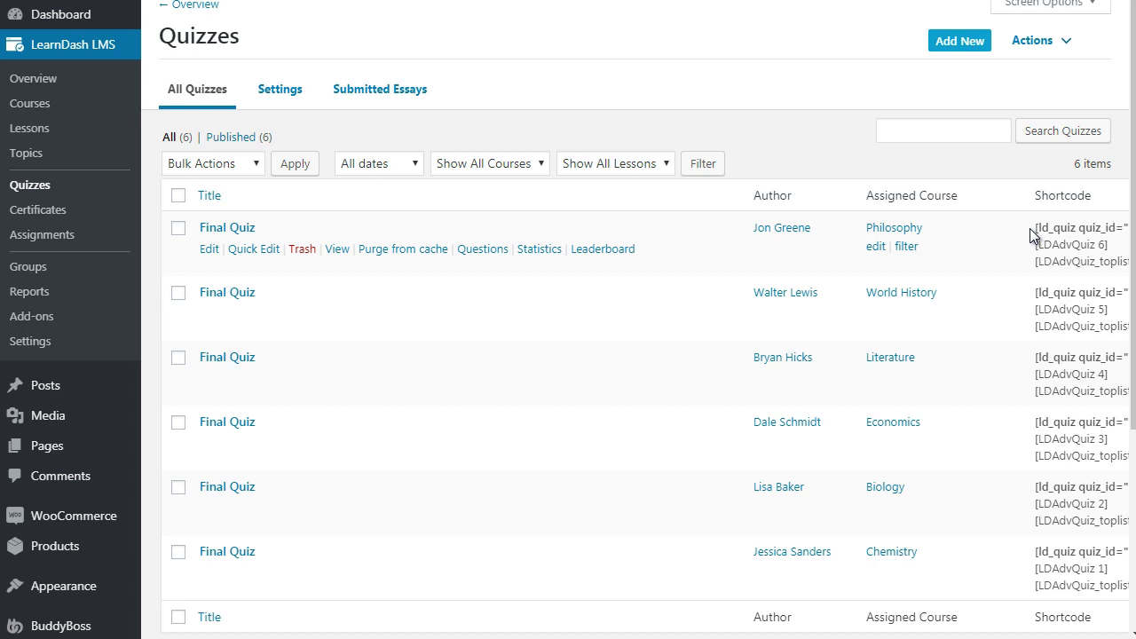
Open the Philosophy course's Final Quiz for editing and examine its access, progression and restriction settings.
{"action": "left_click", "coordinate": [206, 256]}
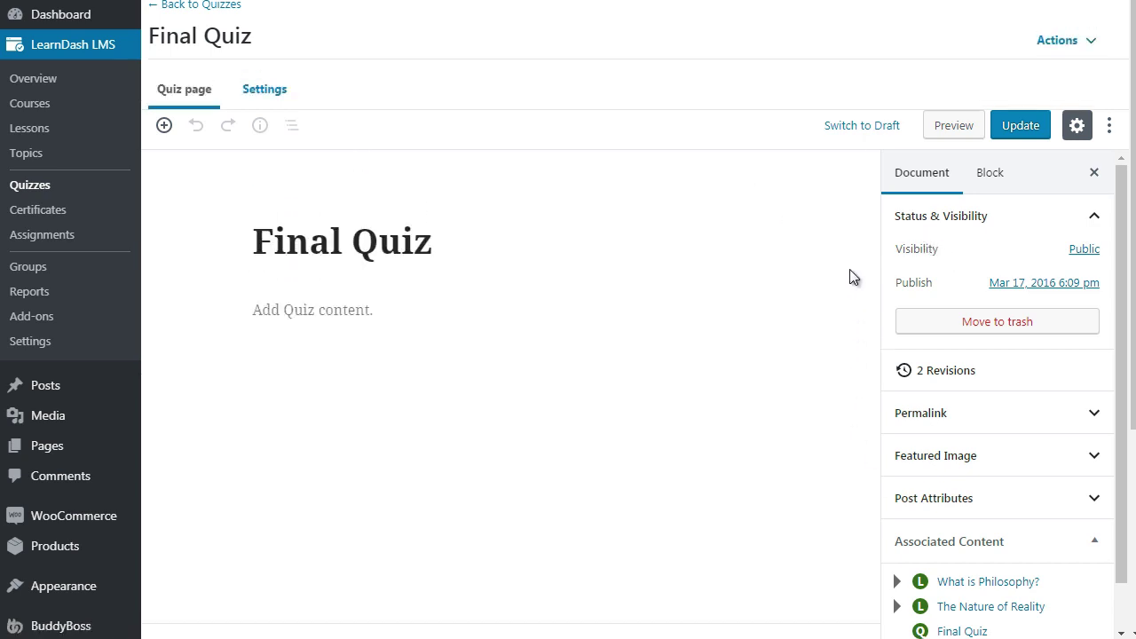
{"action": "left_click", "coordinate": [263, 92]}
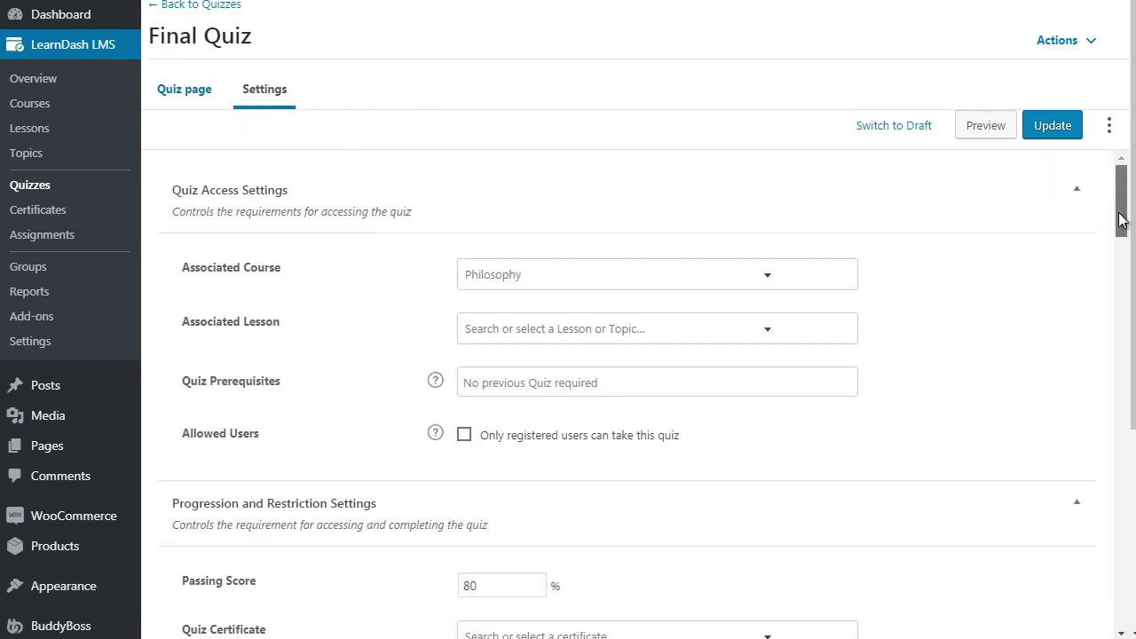
{"action": "scroll", "coordinate": [1121, 227], "scroll_direction": "down", "scroll_amount": 1}
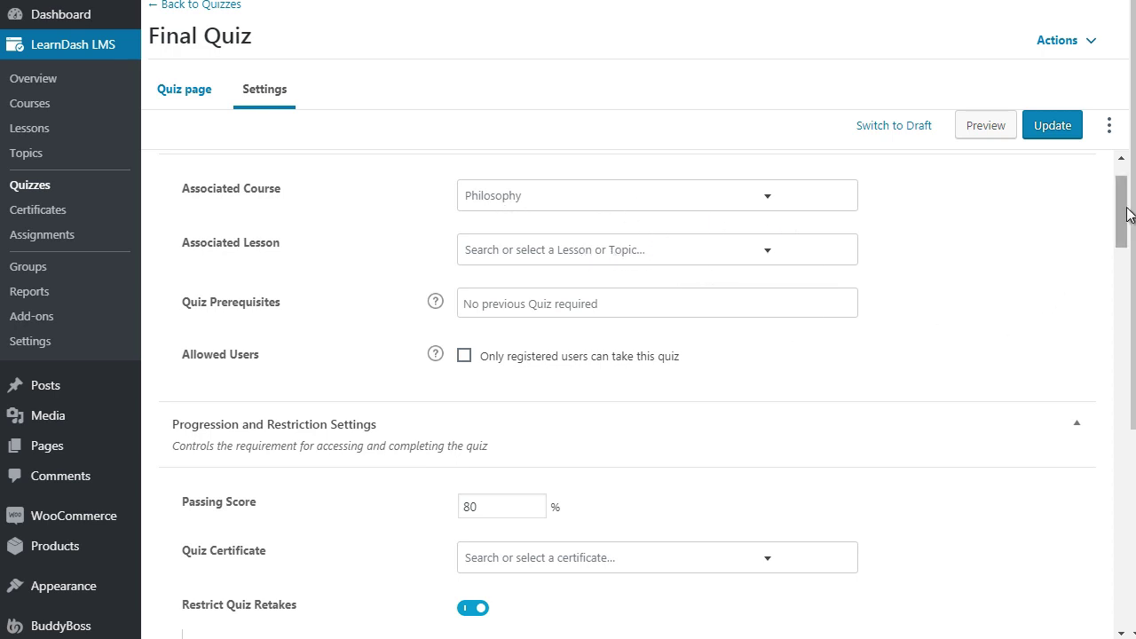
{"action": "scroll", "coordinate": [1127, 222], "scroll_direction": "down", "scroll_amount": 1}
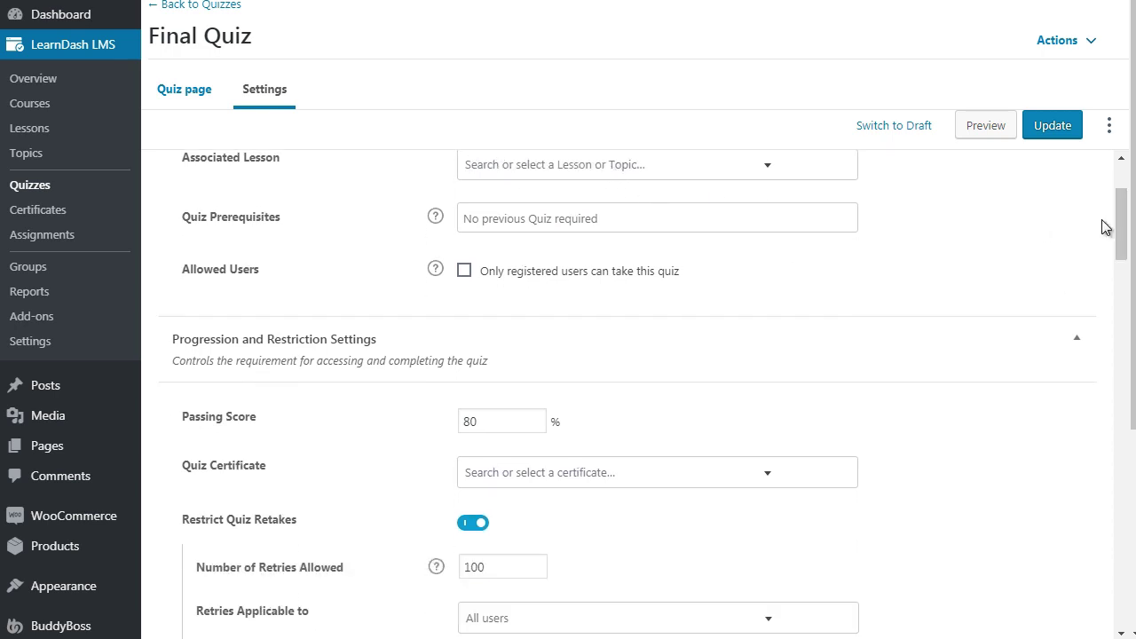
{"action": "scroll", "coordinate": [1120, 227], "scroll_direction": "down", "scroll_amount": 2}
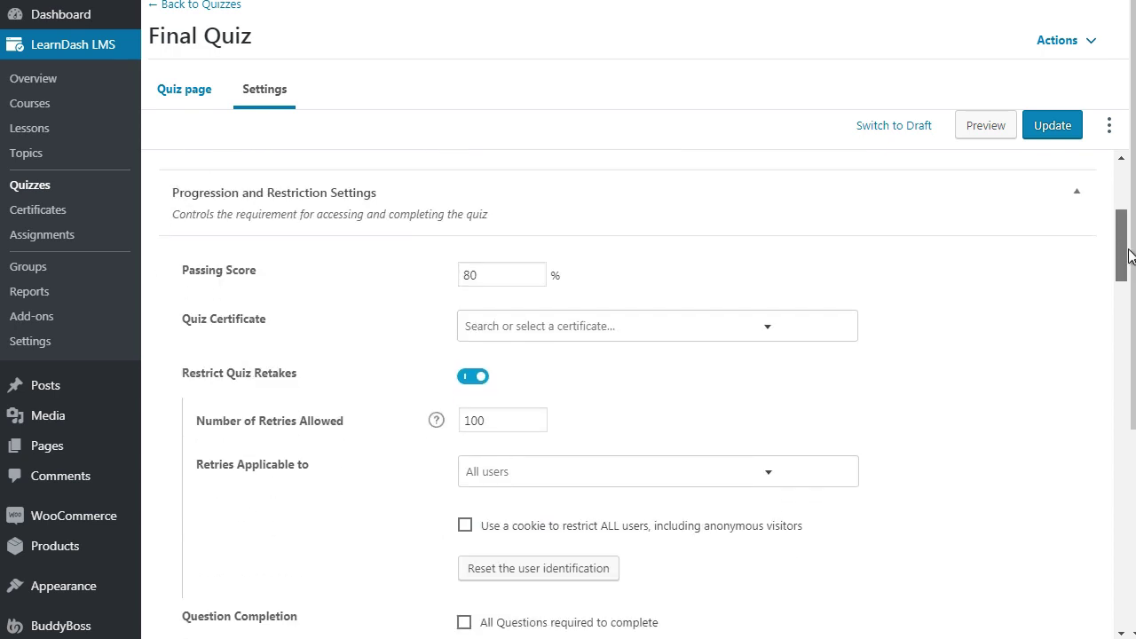
{"action": "left_click_drag", "start_coordinate": [1129, 248], "coordinate": [1130, 253]}
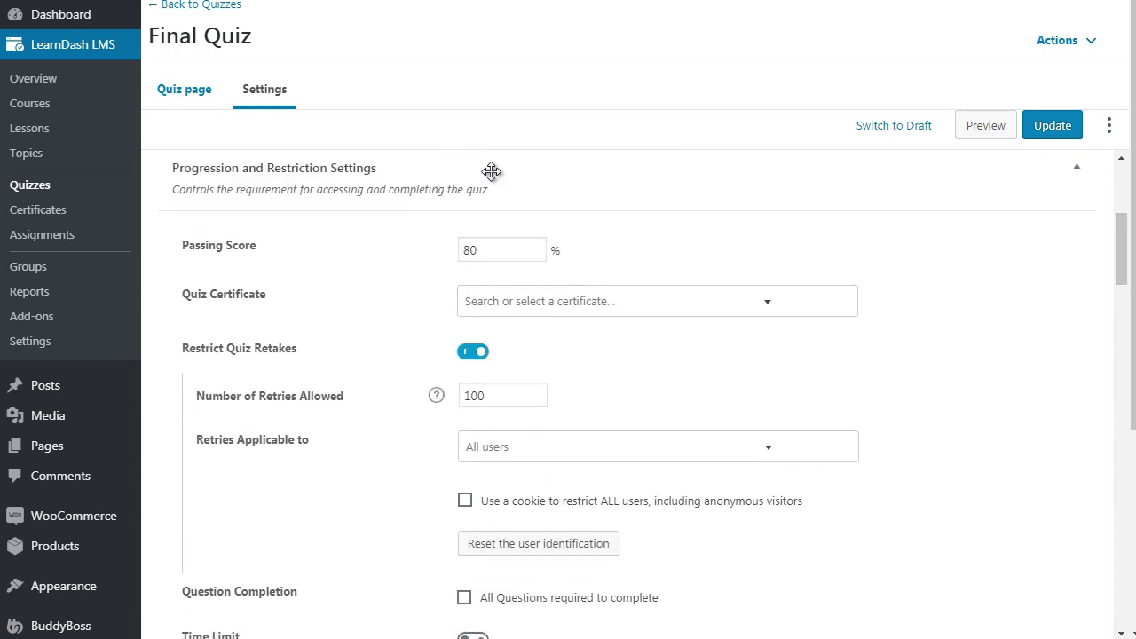
Set the Final Quiz's passing score to 0%.
{"action": "double_click", "coordinate": [487, 249]}
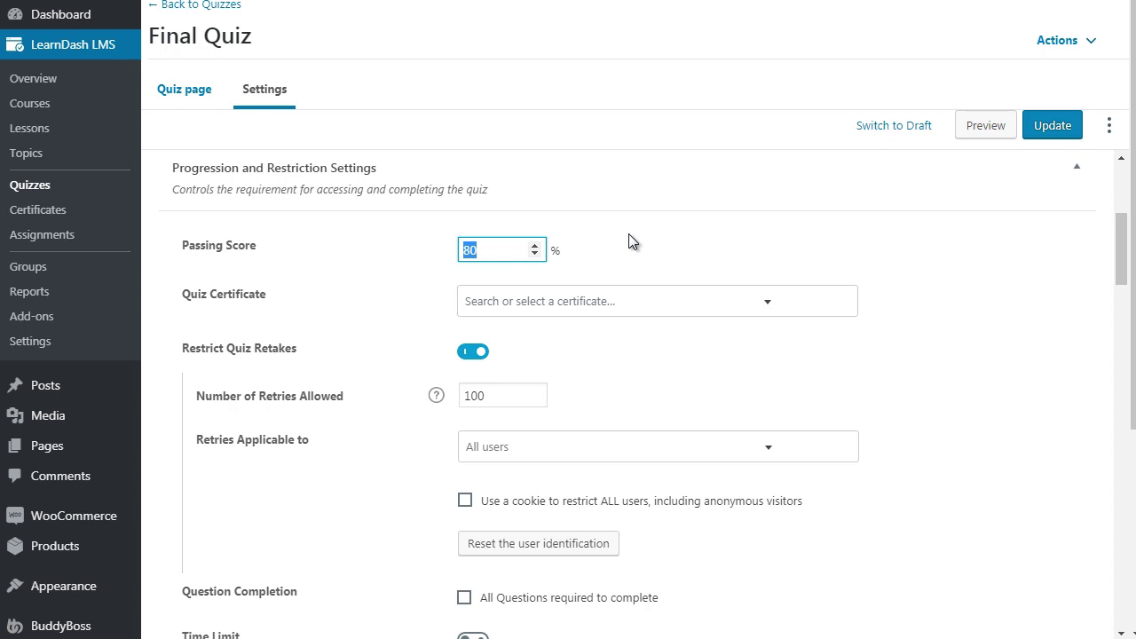
{"action": "left_click", "coordinate": [508, 250]}
{"action": "key", "text": "BackSpace"}
{"action": "key", "text": "BackSpace"}
{"action": "type", "text": "0"}
{"action": "key", "text": "BackSpace"}
{"action": "type", "text": "10"}
{"action": "key", "text": "BackSpace"}
{"action": "key", "text": "BackSpace"}
Collapse the Progression and Restriction Settings and Display and Content Options sections, and reopen the Progression and Restriction Settings.
{"action": "left_click", "coordinate": [540, 190]}
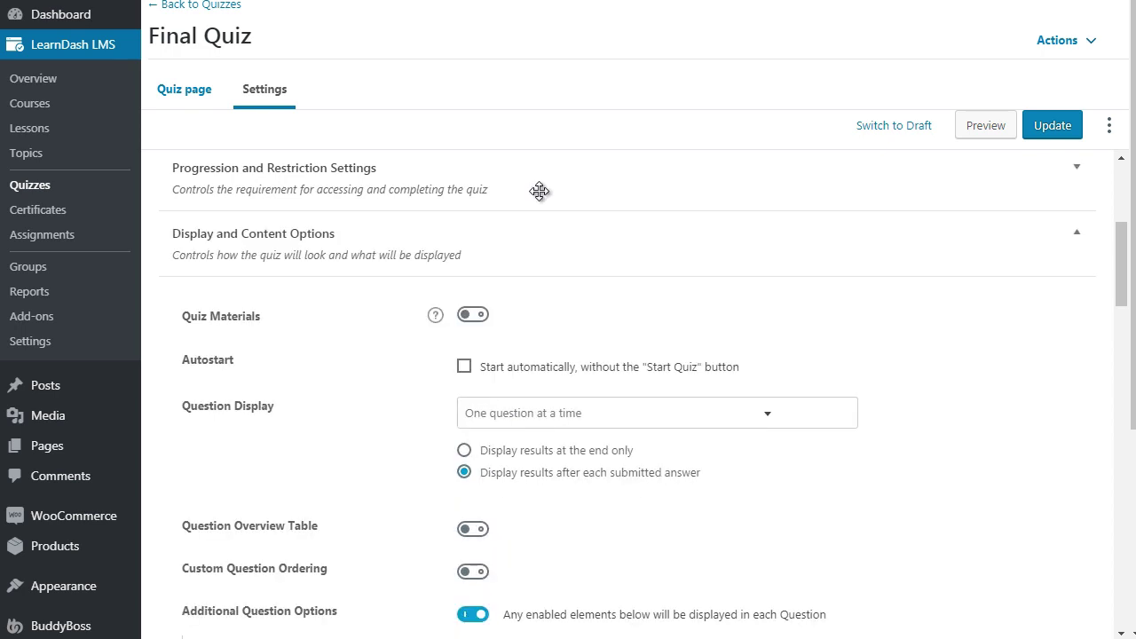
{"action": "left_click", "coordinate": [485, 240]}
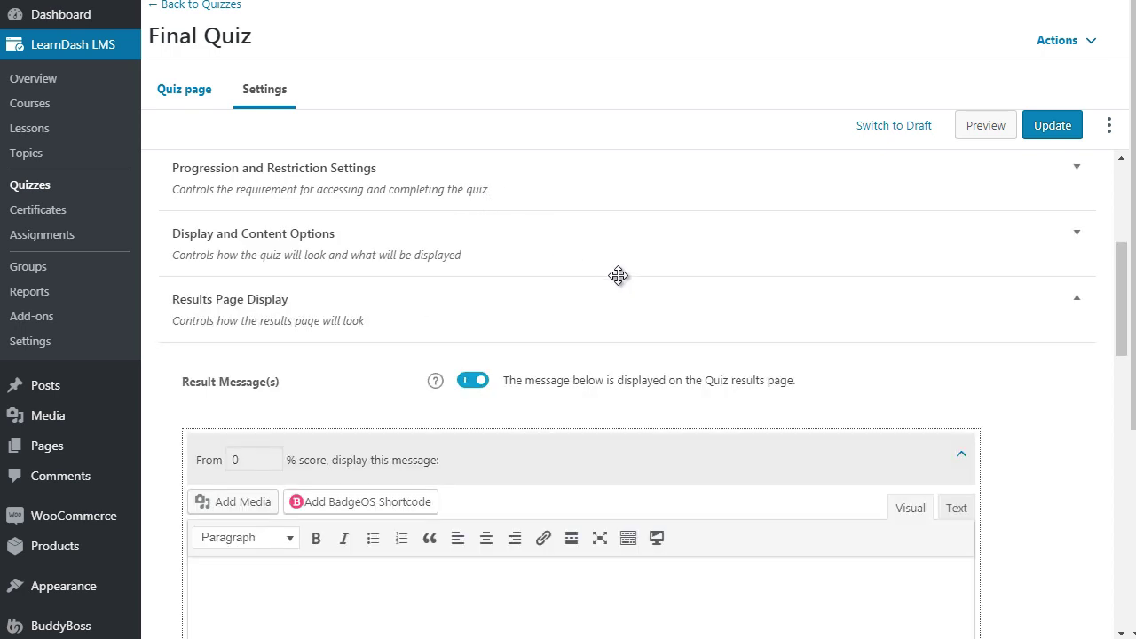
{"action": "left_click", "coordinate": [723, 203]}
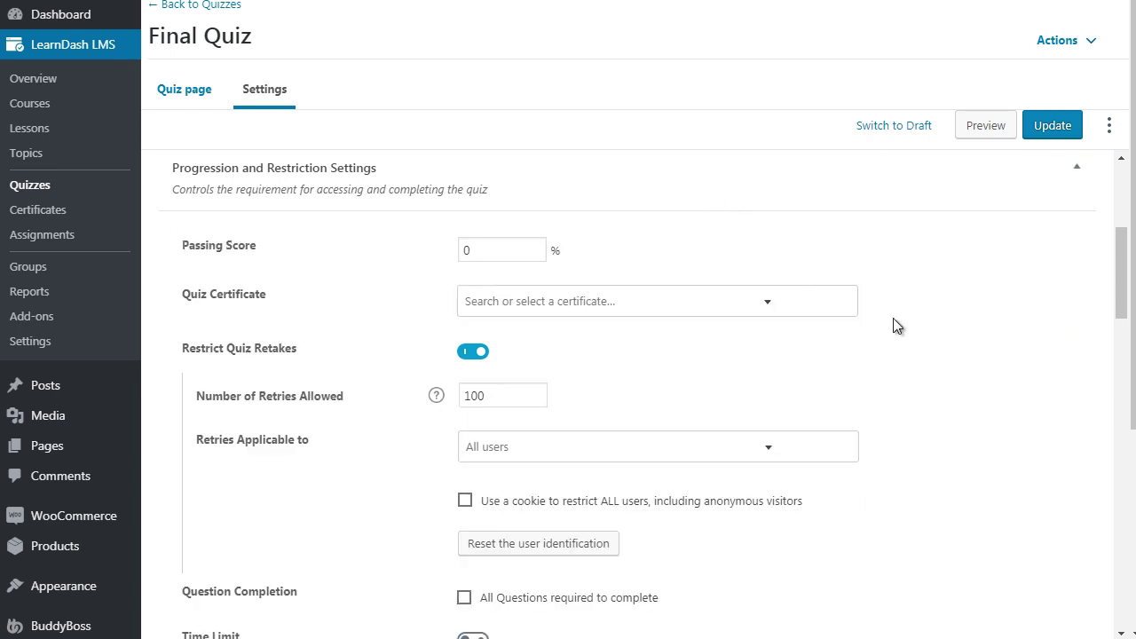
Check which certificates can be assigned to the quiz without choosing one, and look over the remaining quiz settings.
{"action": "left_click_drag", "start_coordinate": [1121, 263], "coordinate": [1126, 284]}
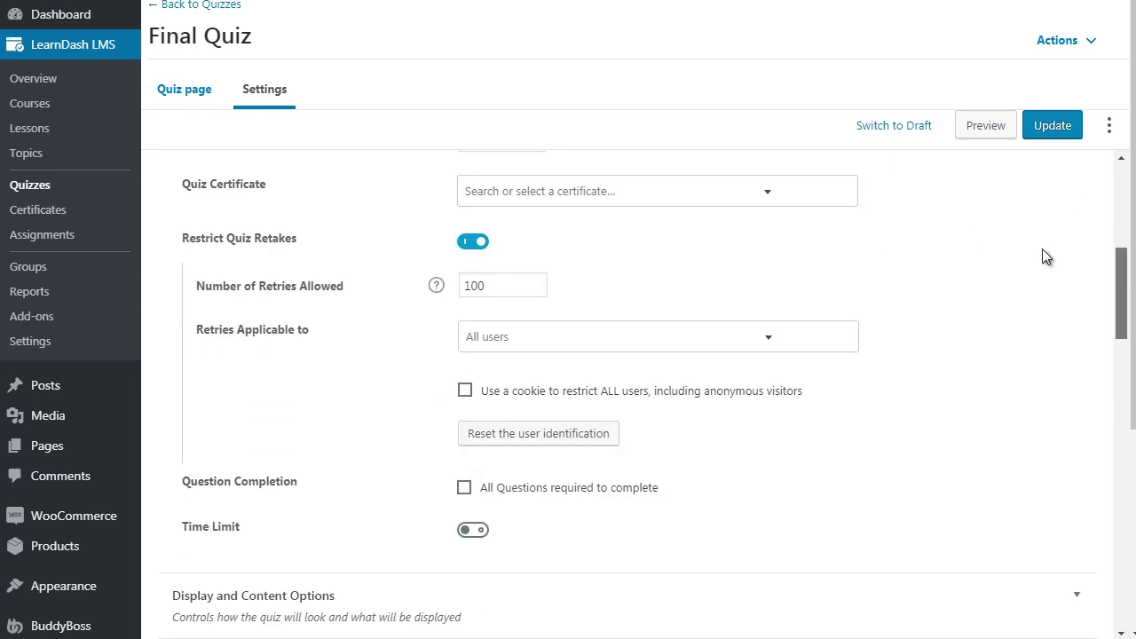
{"action": "left_click", "coordinate": [697, 203]}
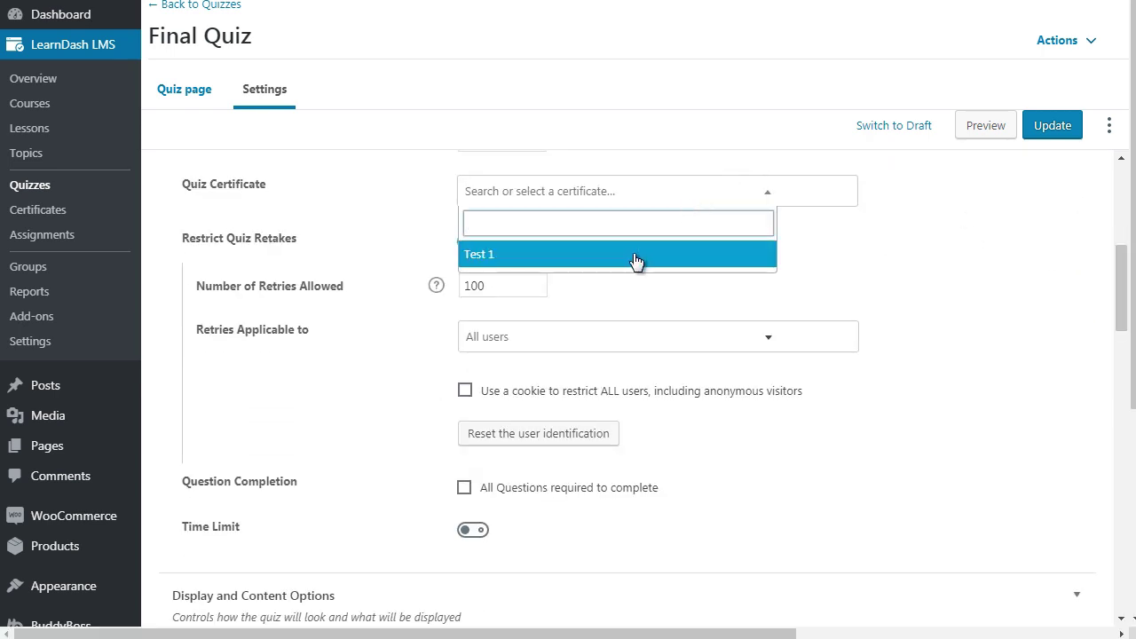
{"action": "left_click", "coordinate": [868, 280]}
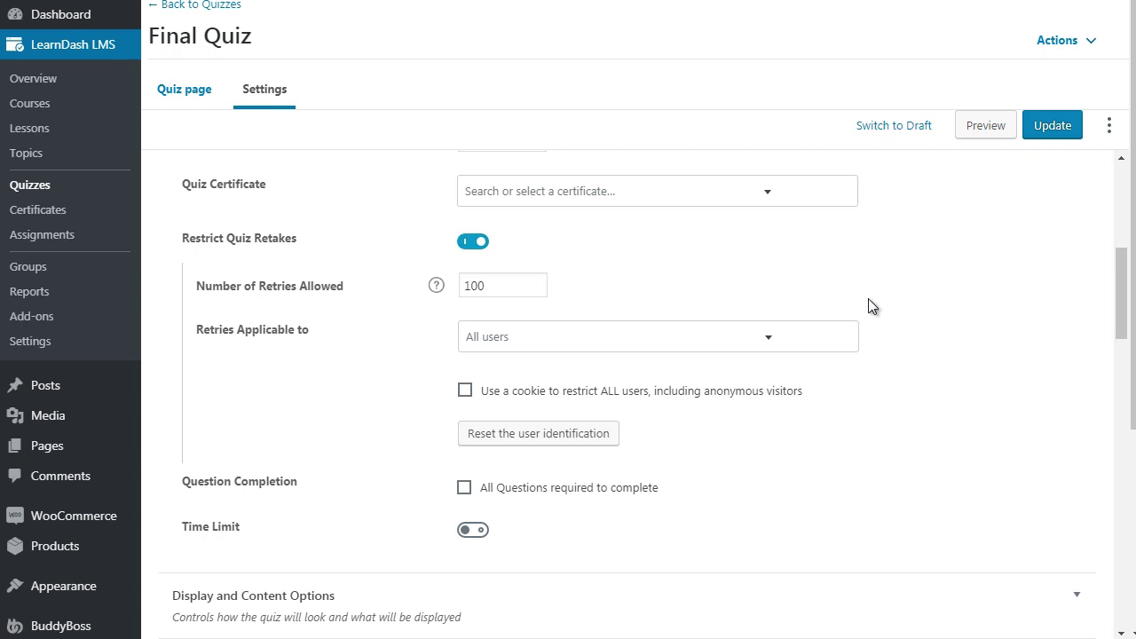
{"action": "left_click_drag", "start_coordinate": [1122, 269], "coordinate": [1125, 356]}
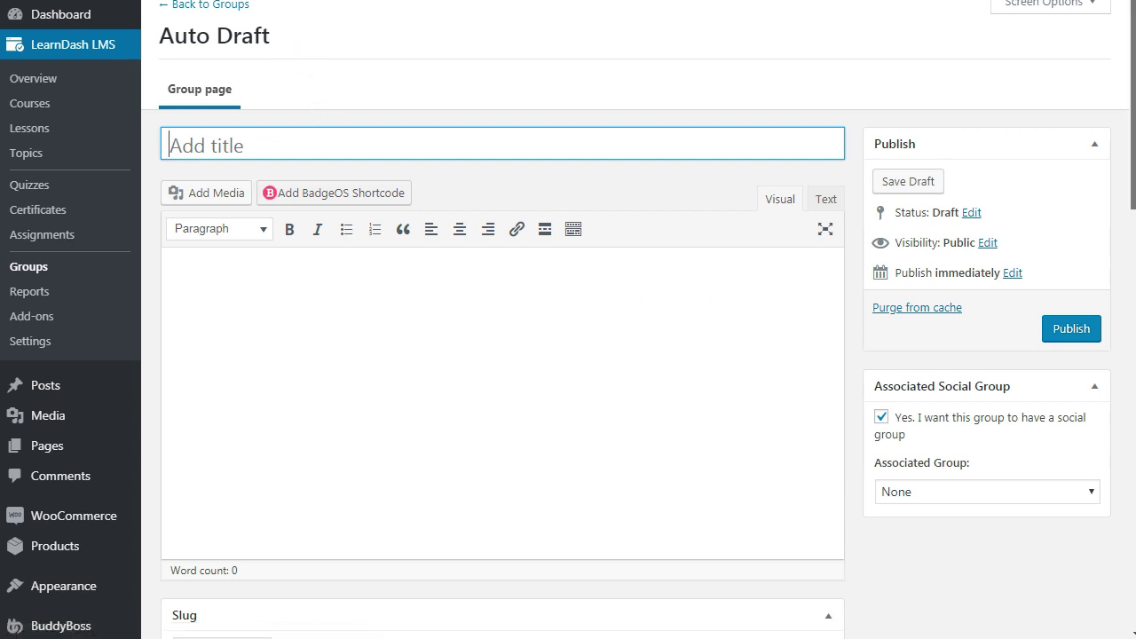
Select Chemistry in the new group's course list and examine the assignment lists for group courses and group users.
{"action": "scroll", "coordinate": [1132, 204], "scroll_direction": "down", "scroll_amount": 2}
{"action": "left_click_drag", "start_coordinate": [1132, 205], "coordinate": [1132, 220]}
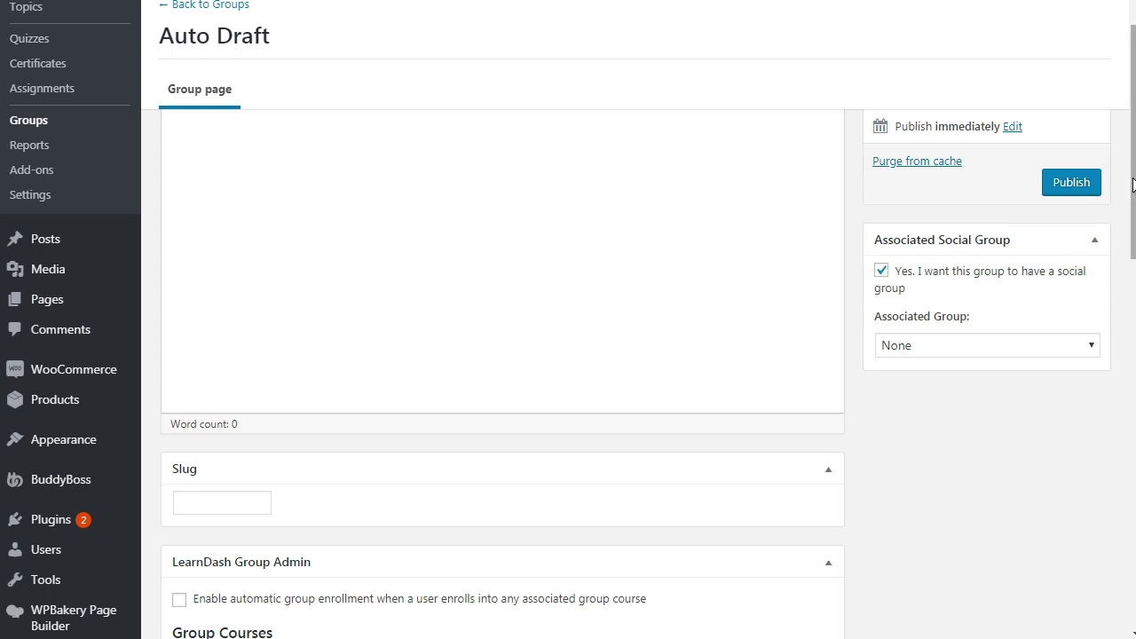
{"action": "left_click_drag", "start_coordinate": [1133, 184], "coordinate": [1133, 284]}
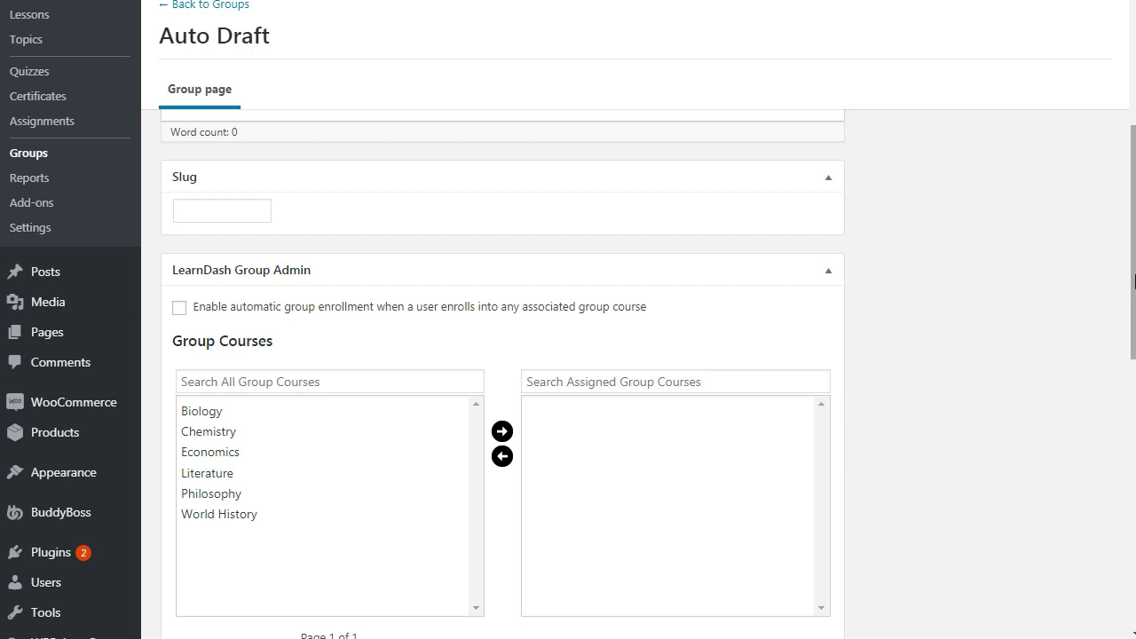
{"action": "left_click", "coordinate": [255, 433]}
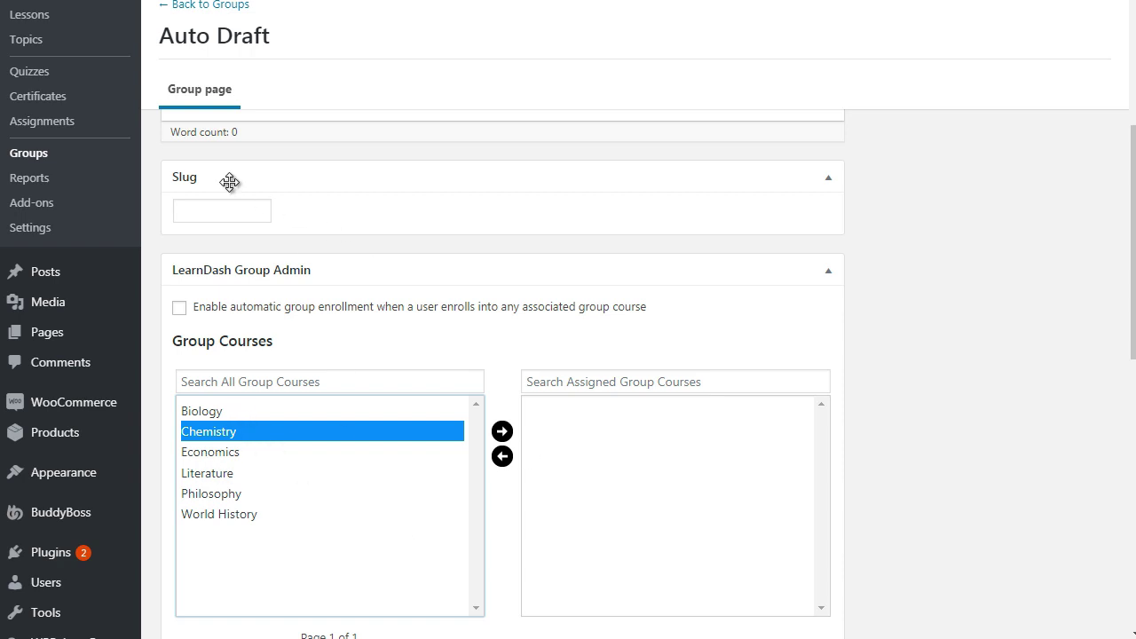
{"action": "left_click", "coordinate": [860, 230]}
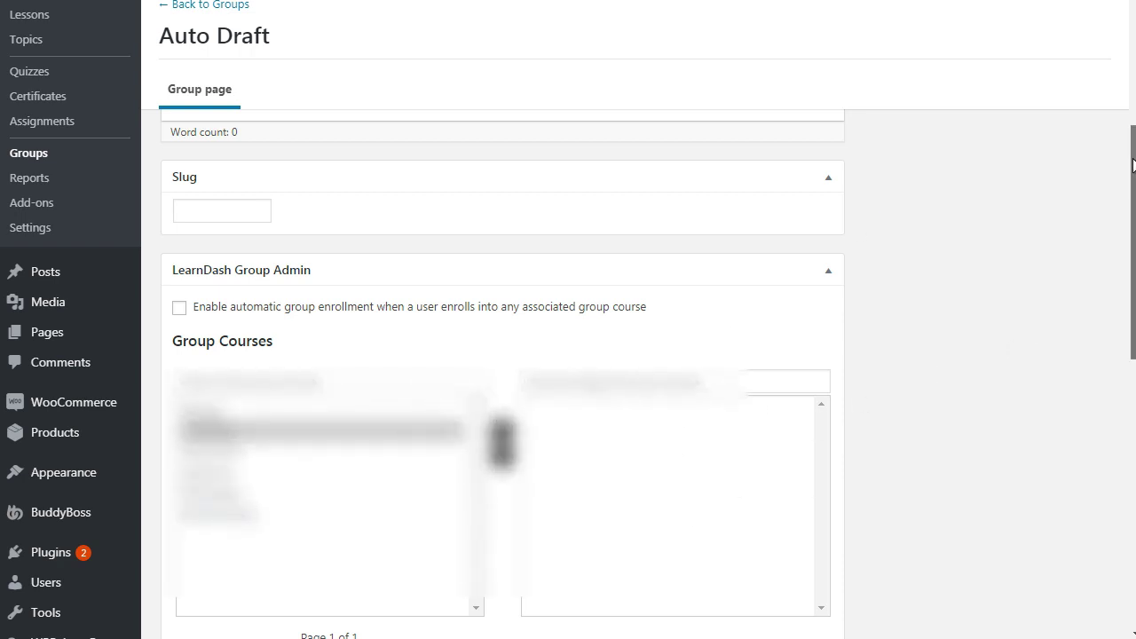
{"action": "scroll", "coordinate": [720, 131], "scroll_direction": "down", "scroll_amount": 10}
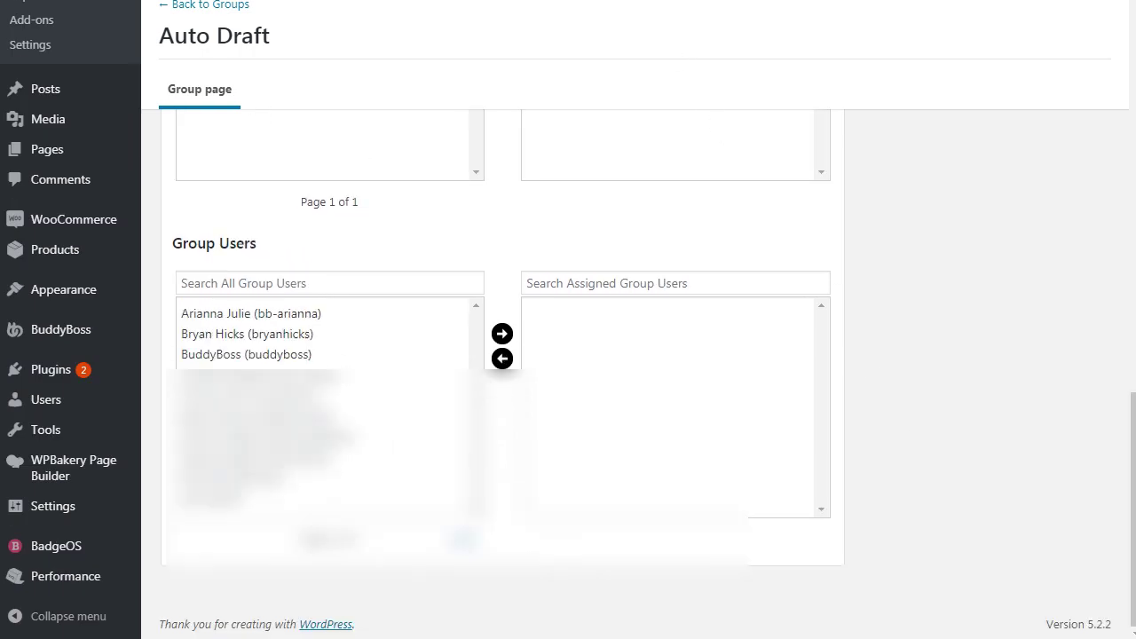
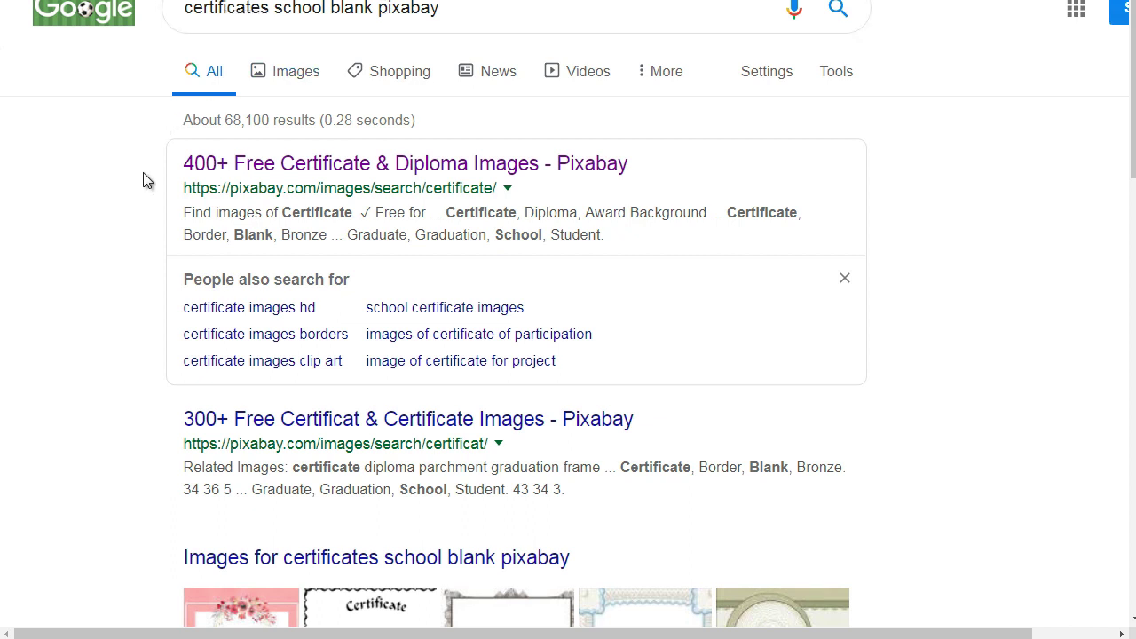
Open the Pixabay search result 400+ Free Certificate & Diploma Images and look through the images for certificate backgrounds.
{"action": "left_click", "coordinate": [215, 165]}
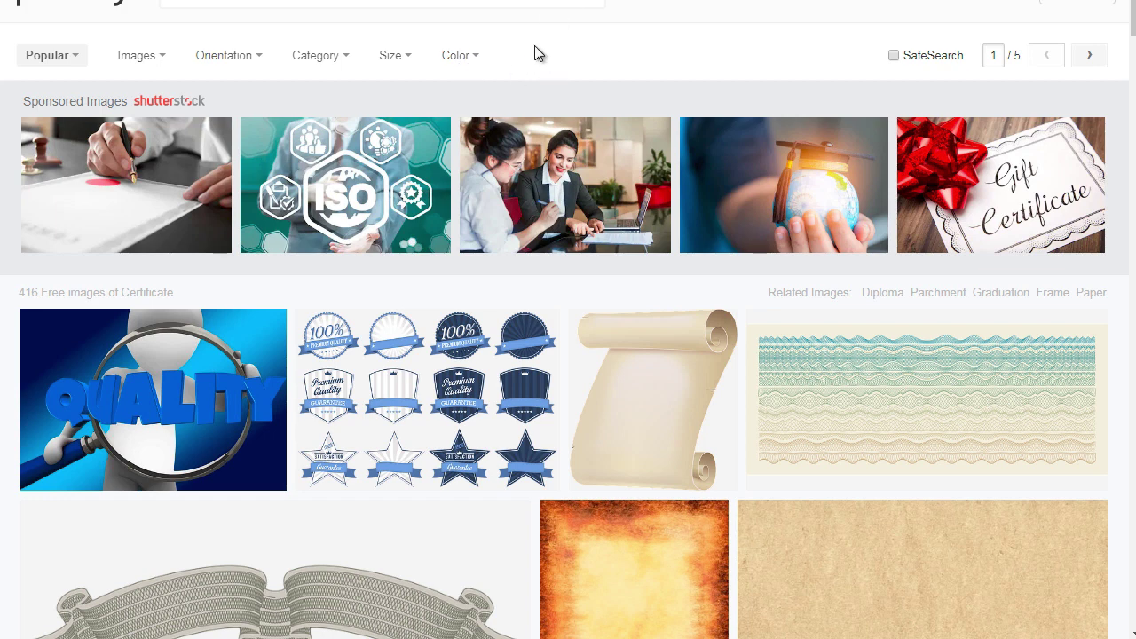
{"action": "scroll", "coordinate": [835, 71], "scroll_direction": "down", "scroll_amount": 6}
{"action": "scroll", "coordinate": [1133, 84], "scroll_direction": "down", "scroll_amount": 3}
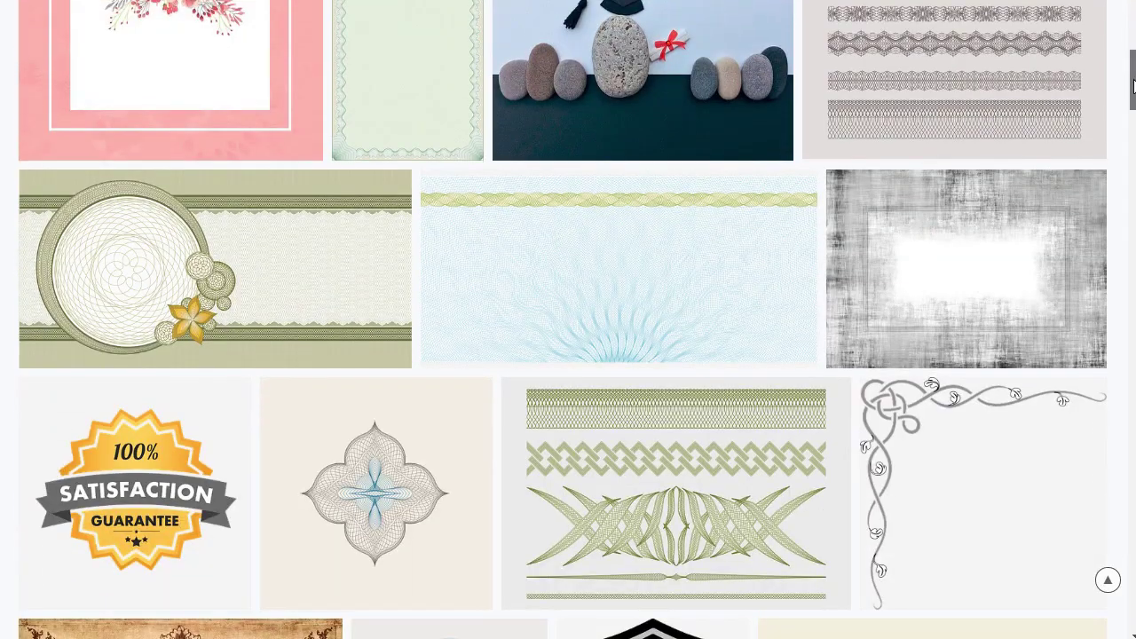
{"action": "scroll", "coordinate": [1134, 81], "scroll_direction": "up", "scroll_amount": 1}
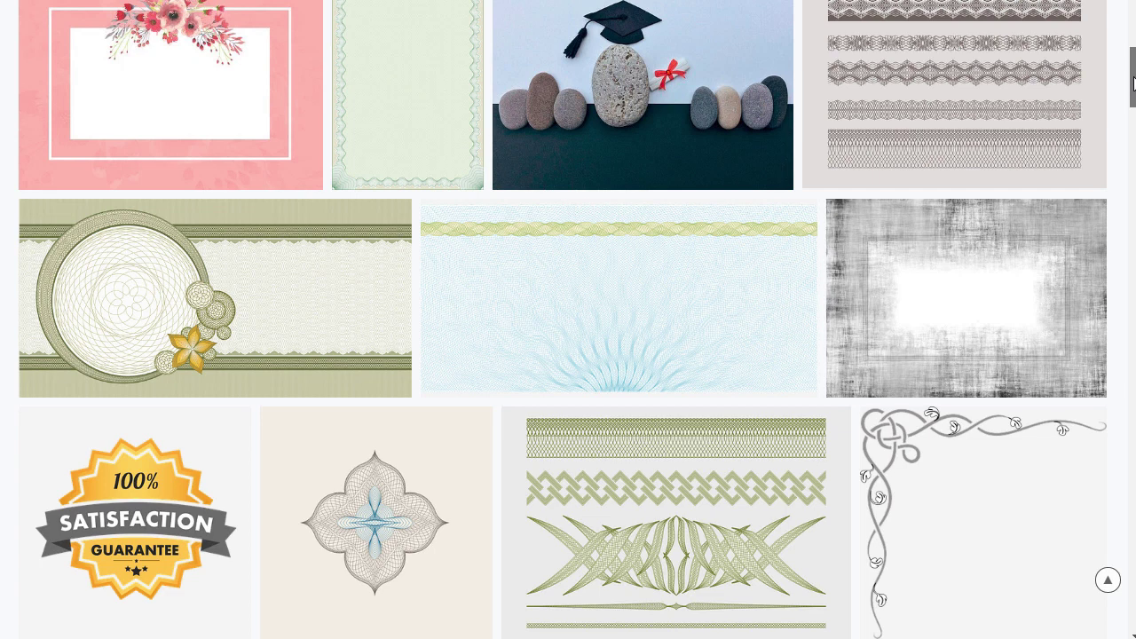
{"action": "scroll", "coordinate": [1134, 82], "scroll_direction": "up", "scroll_amount": 1}
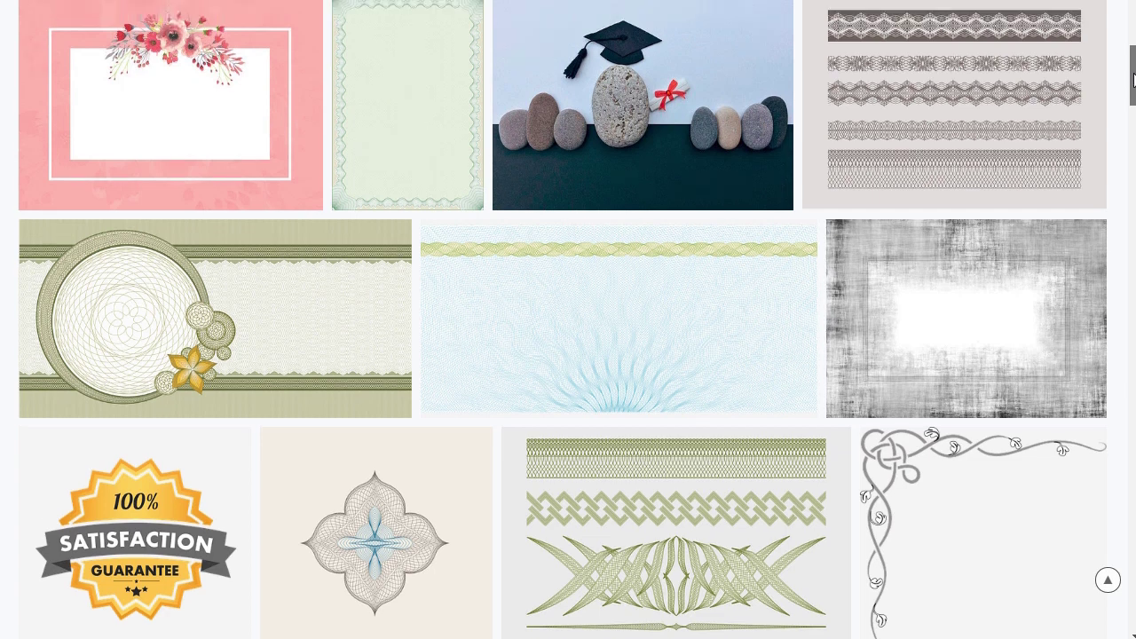
{"action": "mouse_move", "coordinate": [299, 109]}
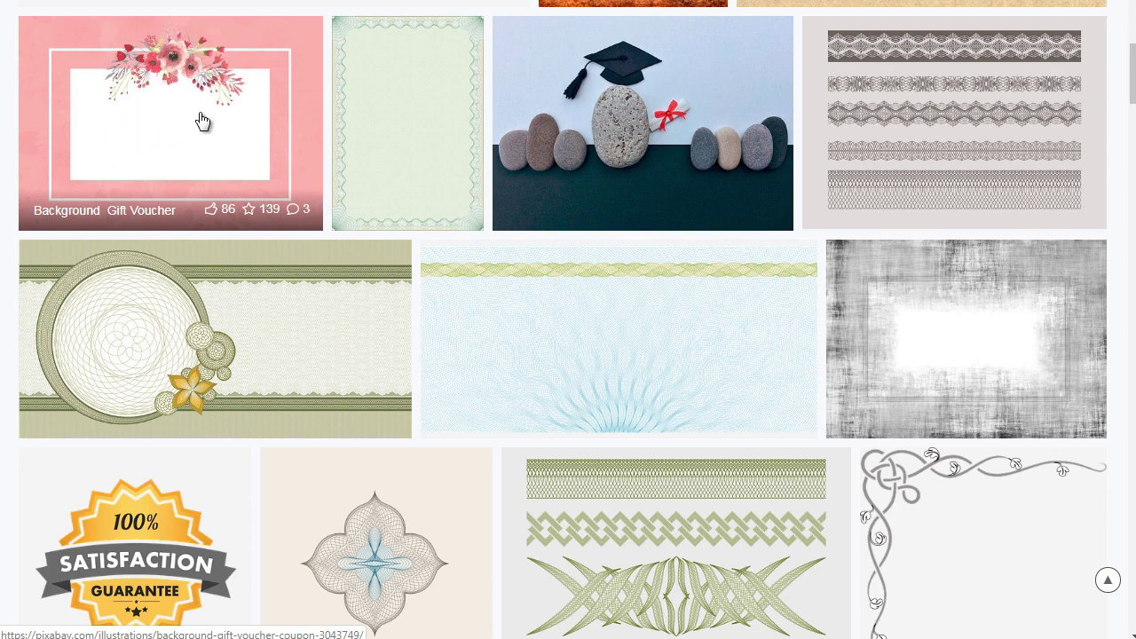
{"action": "scroll", "coordinate": [1132, 82], "scroll_direction": "down", "scroll_amount": 3}
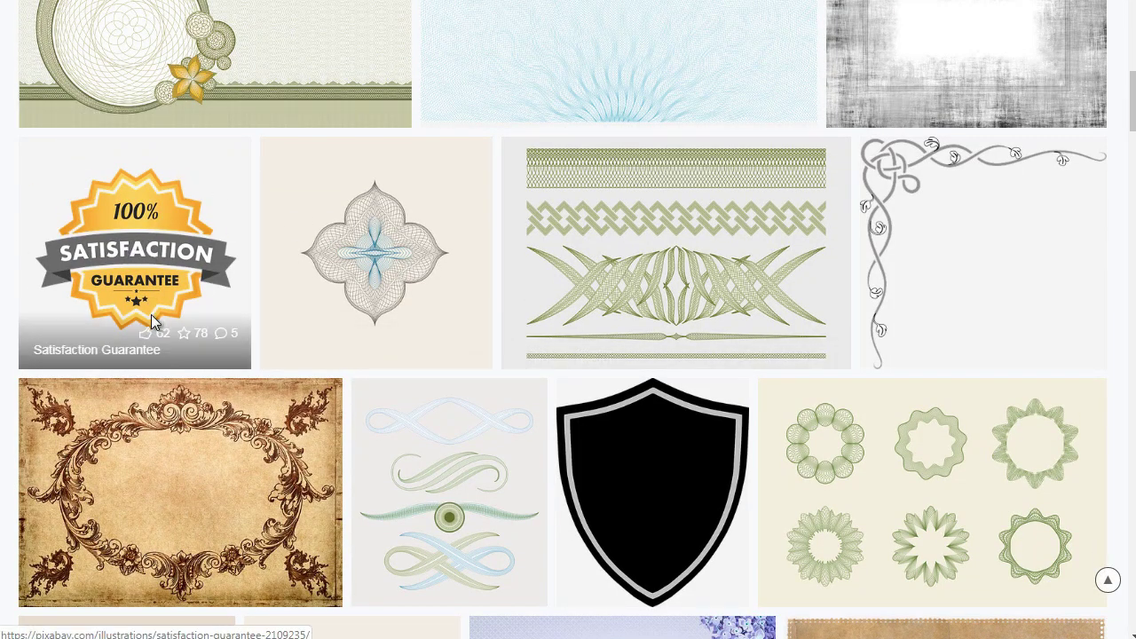
{"action": "scroll", "coordinate": [1133, 106], "scroll_direction": "down", "scroll_amount": 5}
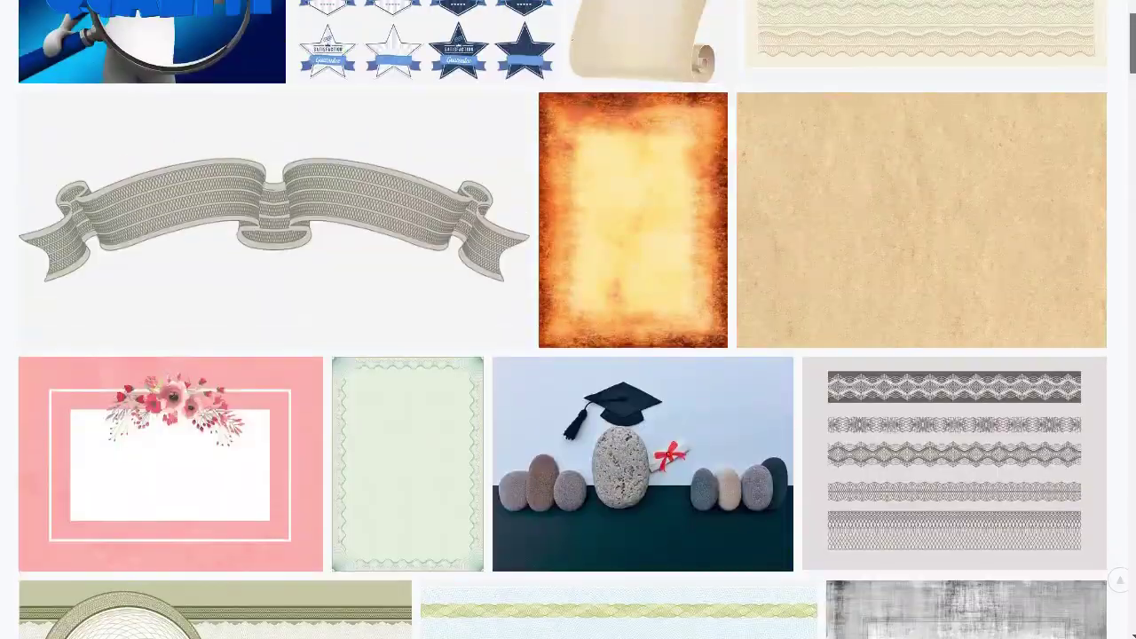
Browse more of the Pixabay certificate images and search the site for graduate images.
{"action": "scroll", "coordinate": [568, 355], "scroll_direction": "up", "scroll_amount": 2}
{"action": "scroll", "coordinate": [568, 355], "scroll_direction": "up", "scroll_amount": 3}
{"action": "scroll", "coordinate": [569, 355], "scroll_direction": "down", "scroll_amount": 8}
{"action": "scroll", "coordinate": [568, 355], "scroll_direction": "down", "scroll_amount": 9}
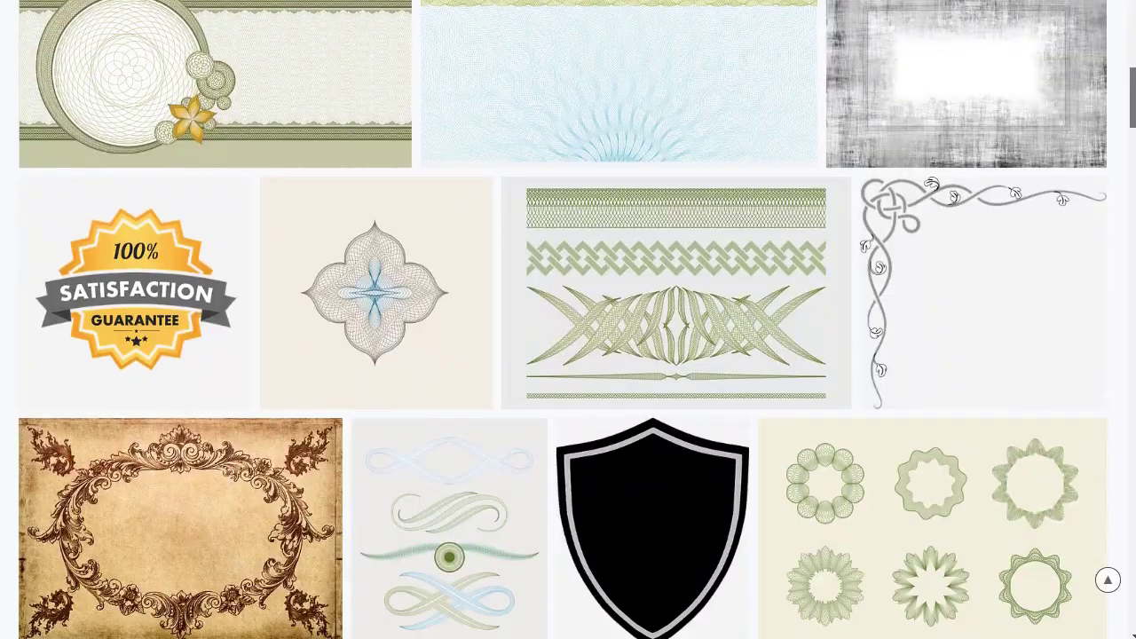
{"action": "scroll", "coordinate": [1124, 44], "scroll_direction": "down", "scroll_amount": 4}
{"action": "scroll", "coordinate": [1124, 45], "scroll_direction": "up", "scroll_amount": 1}
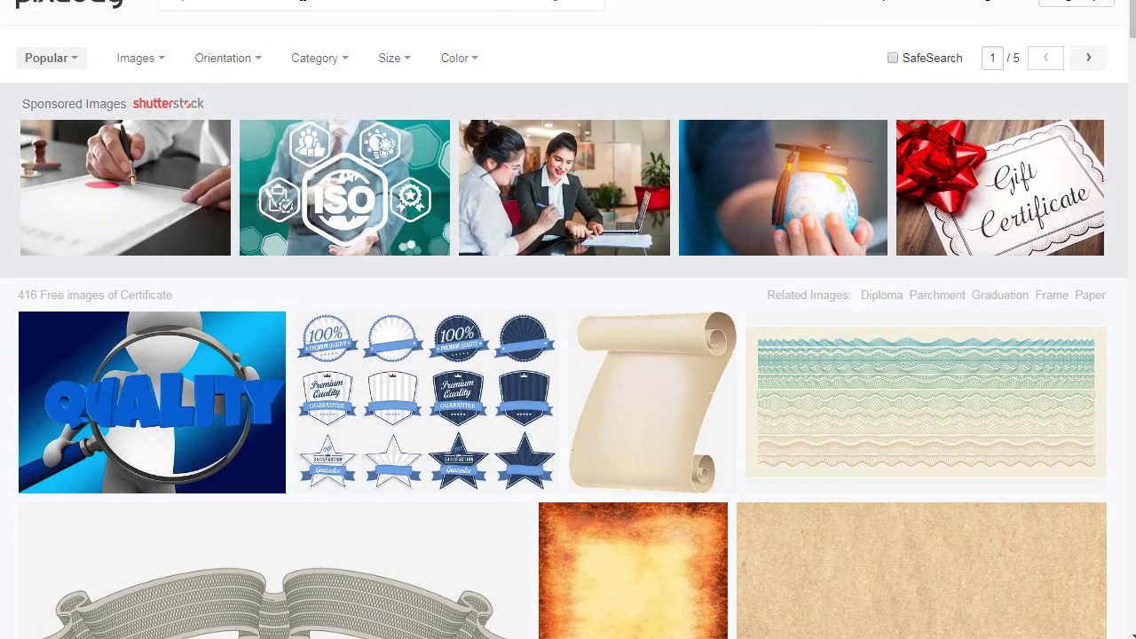
{"action": "left_click", "coordinate": [169, 2]}
{"action": "type", "text": "gradua"}
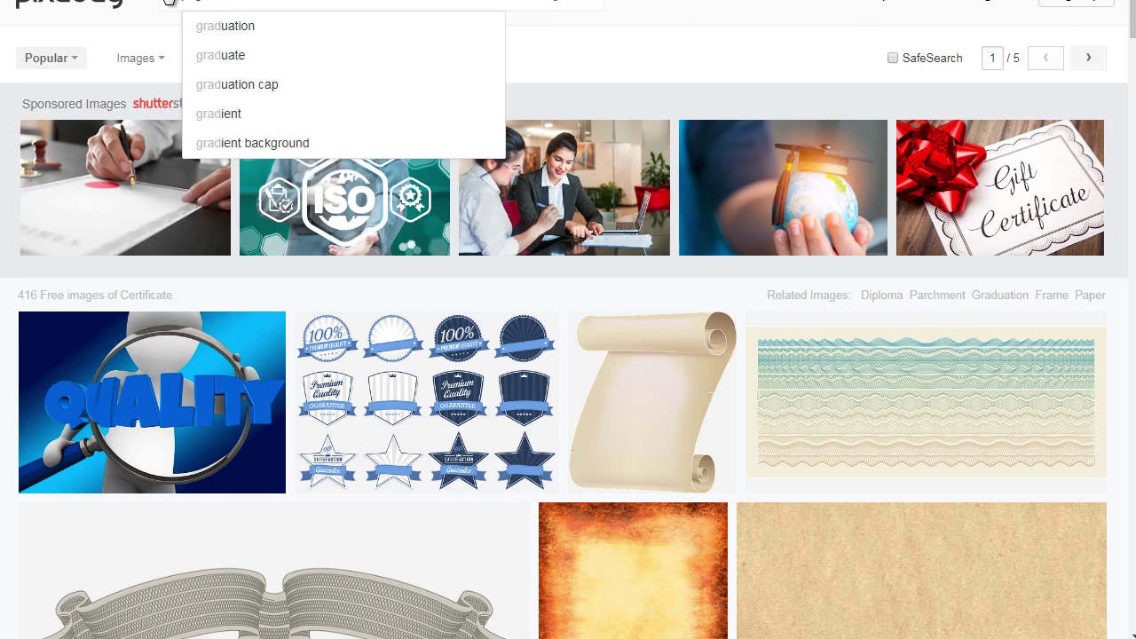
{"action": "type", "text": "te"}
{"action": "key", "text": "Return"}
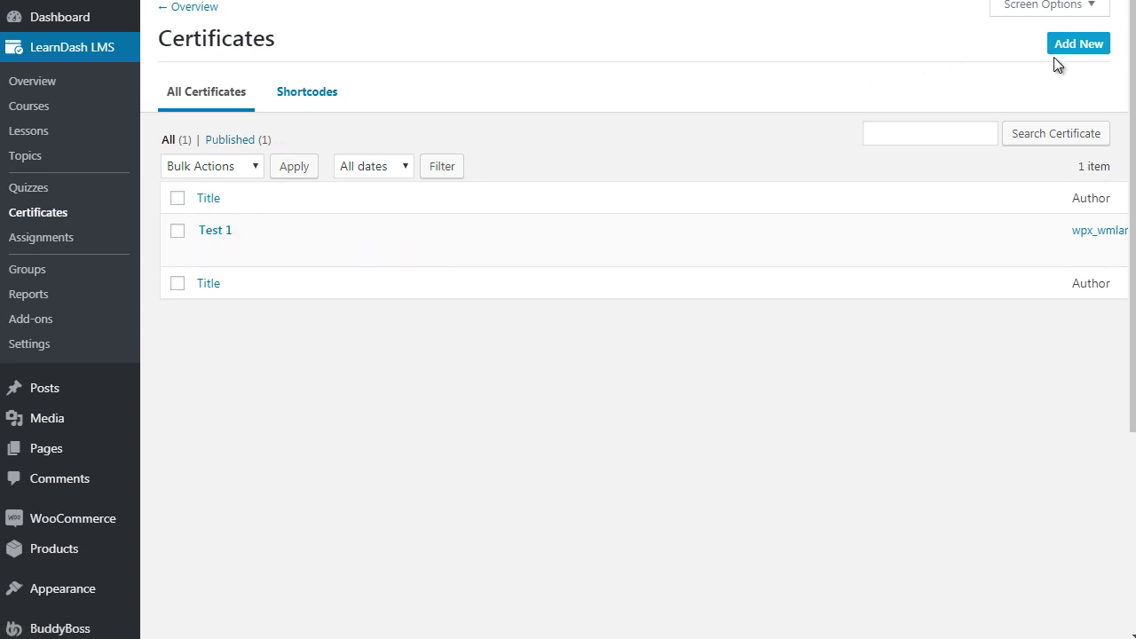
In the WordPress admin, open the Test 1 certificate for editing and examine its design in the visual editor.
{"action": "left_click", "coordinate": [211, 252]}
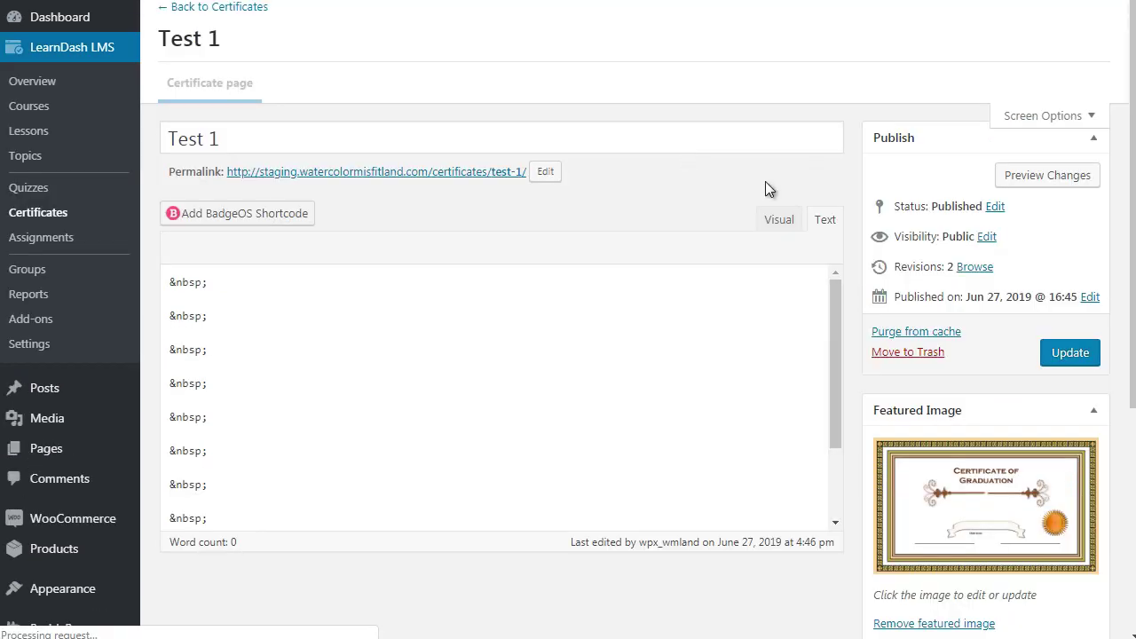
{"action": "left_click", "coordinate": [782, 221]}
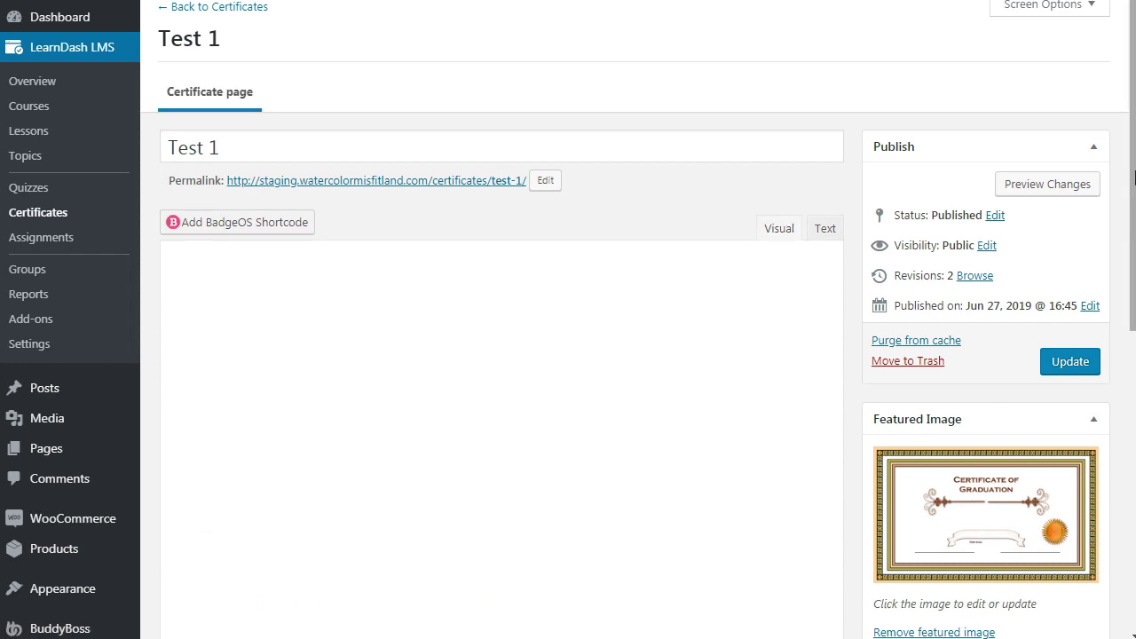
{"action": "left_click_drag", "start_coordinate": [1135, 175], "coordinate": [1133, 229]}
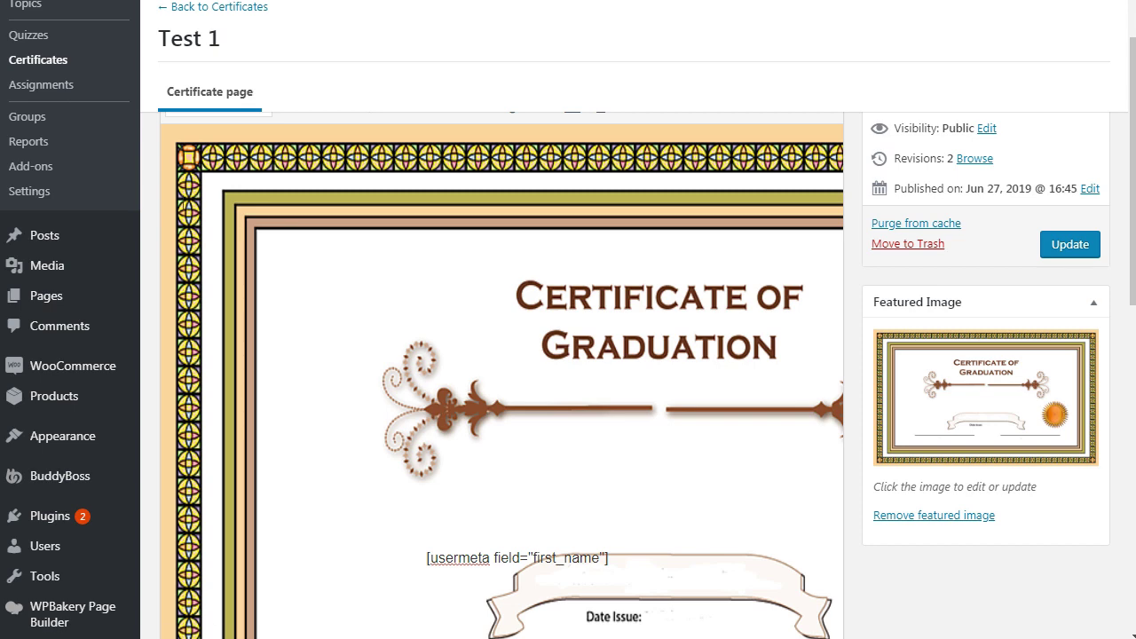
{"action": "scroll", "coordinate": [387, 211], "scroll_direction": "up", "scroll_amount": 3}
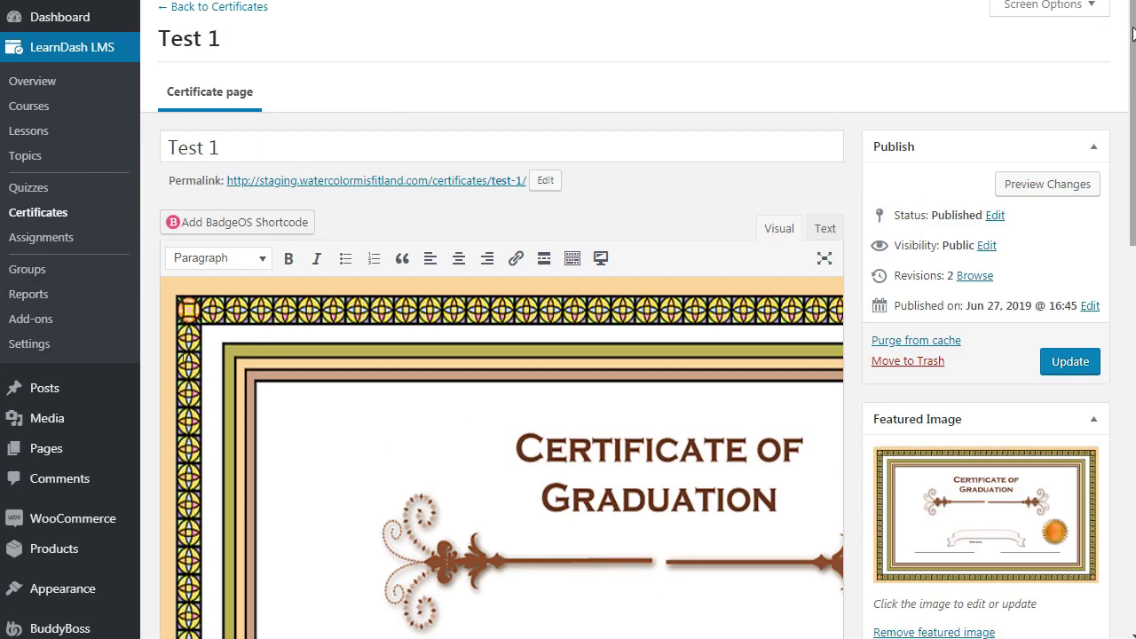
Open the LearnDash course list and go to the settings of the Philosophy course.
{"action": "right_click", "coordinate": [81, 112]}
{"action": "left_click", "coordinate": [89, 116]}
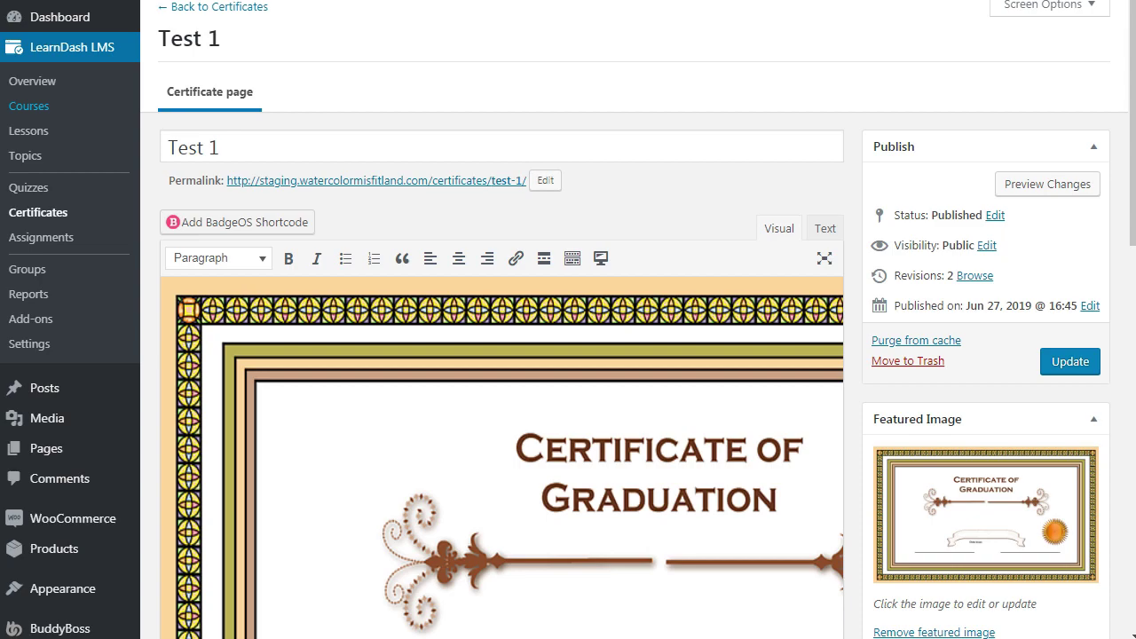
{"action": "left_click", "coordinate": [29, 106]}
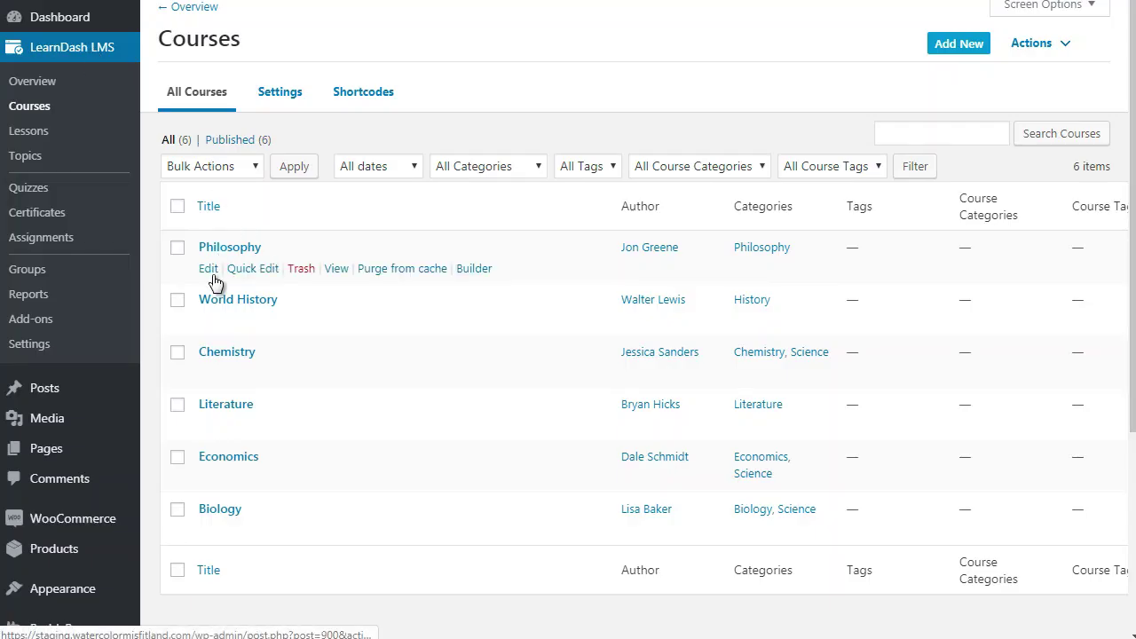
{"action": "left_click", "coordinate": [208, 268]}
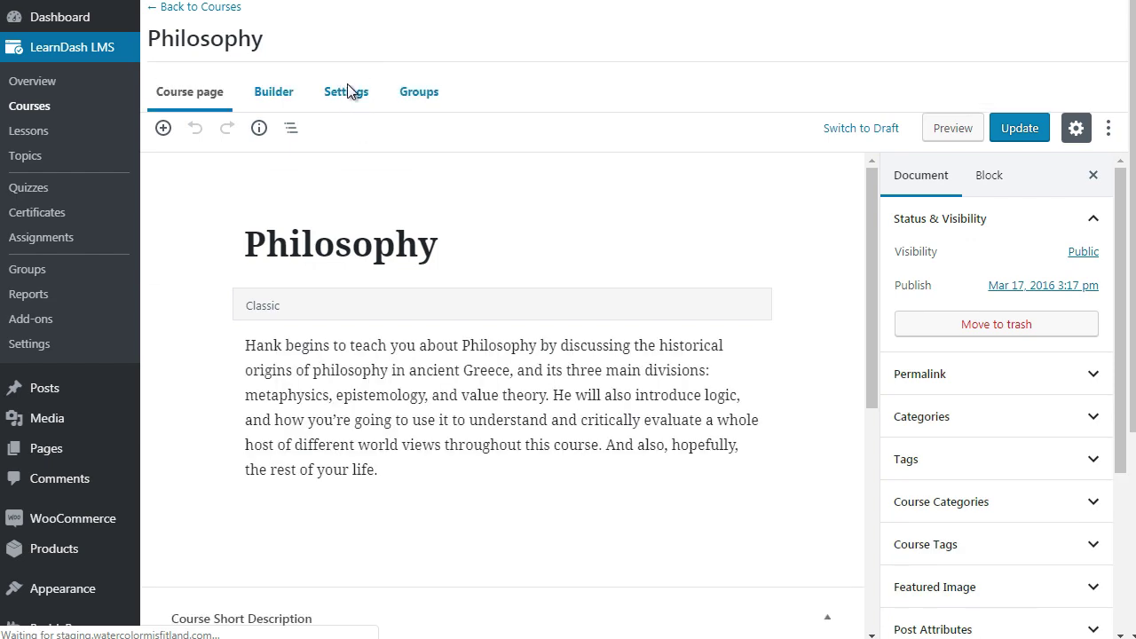
{"action": "left_click", "coordinate": [348, 93]}
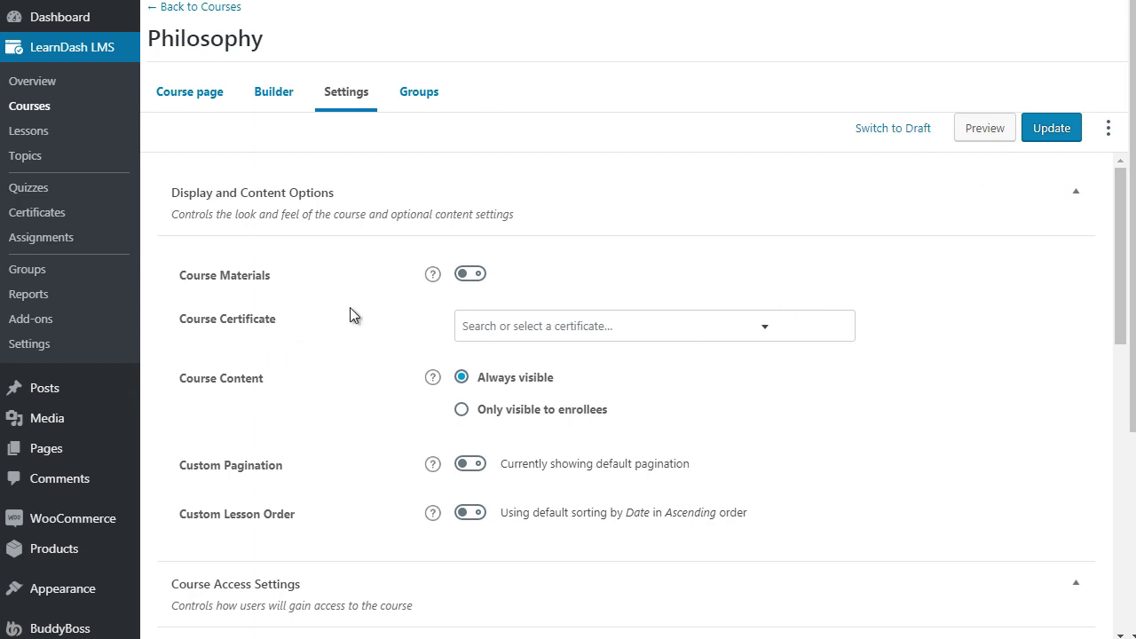
Assign Test 1 as the Philosophy course certificate and update the course.
{"action": "left_click", "coordinate": [240, 289]}
{"action": "left_click", "coordinate": [530, 335]}
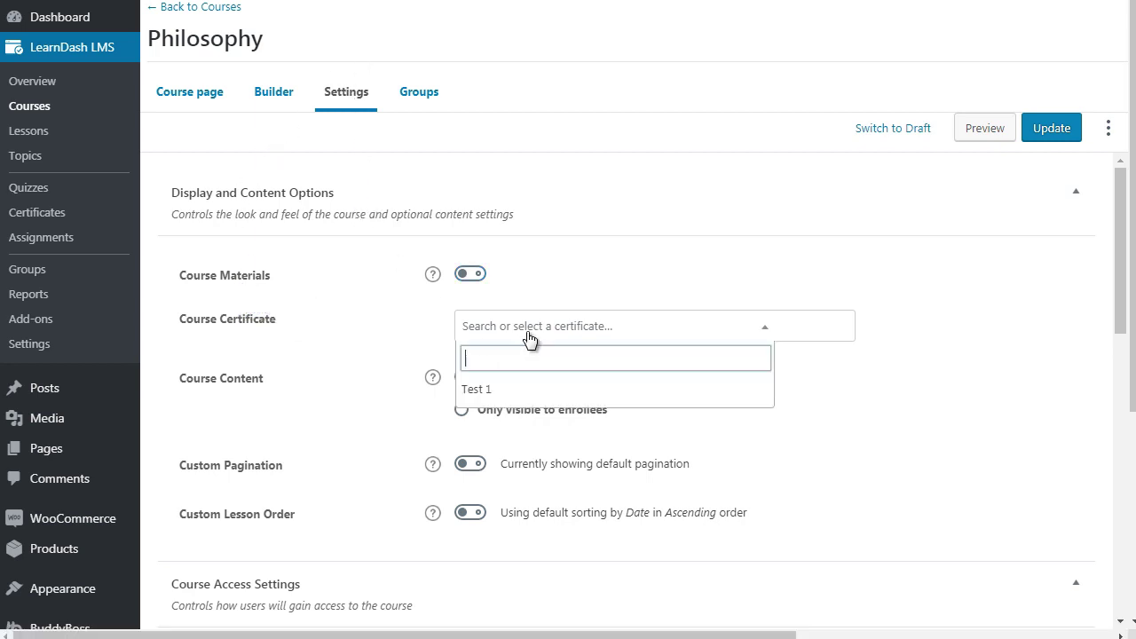
{"action": "left_click", "coordinate": [506, 391]}
{"action": "left_click", "coordinate": [1046, 128]}
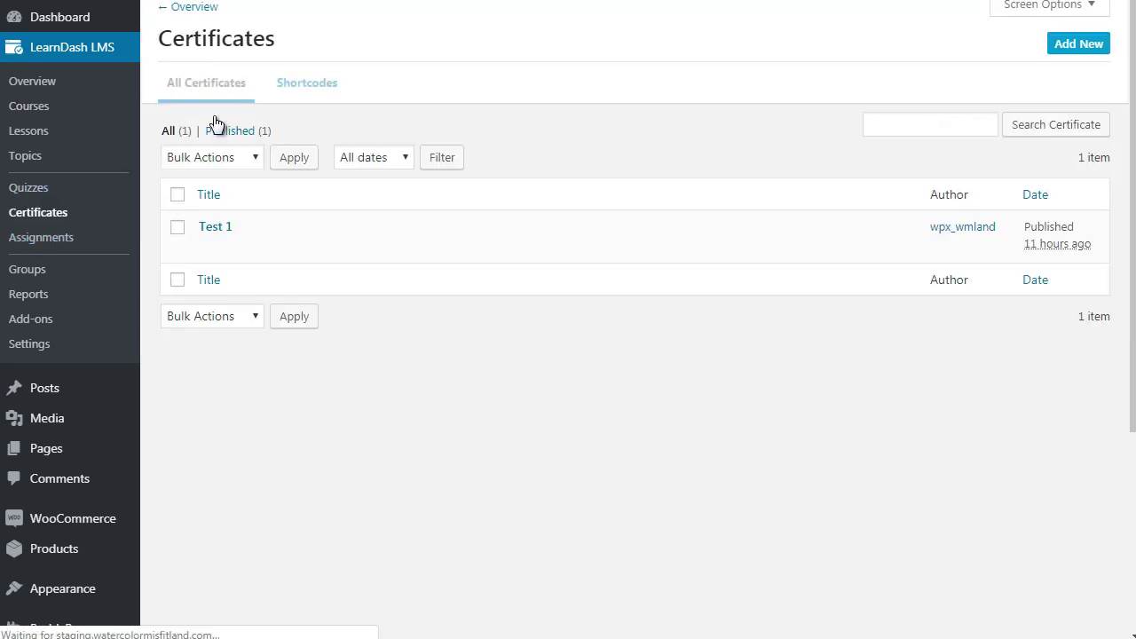
Reopen the Test 1 certificate and check where the first-name shortcode sits on the background.
{"action": "left_click", "coordinate": [213, 258]}
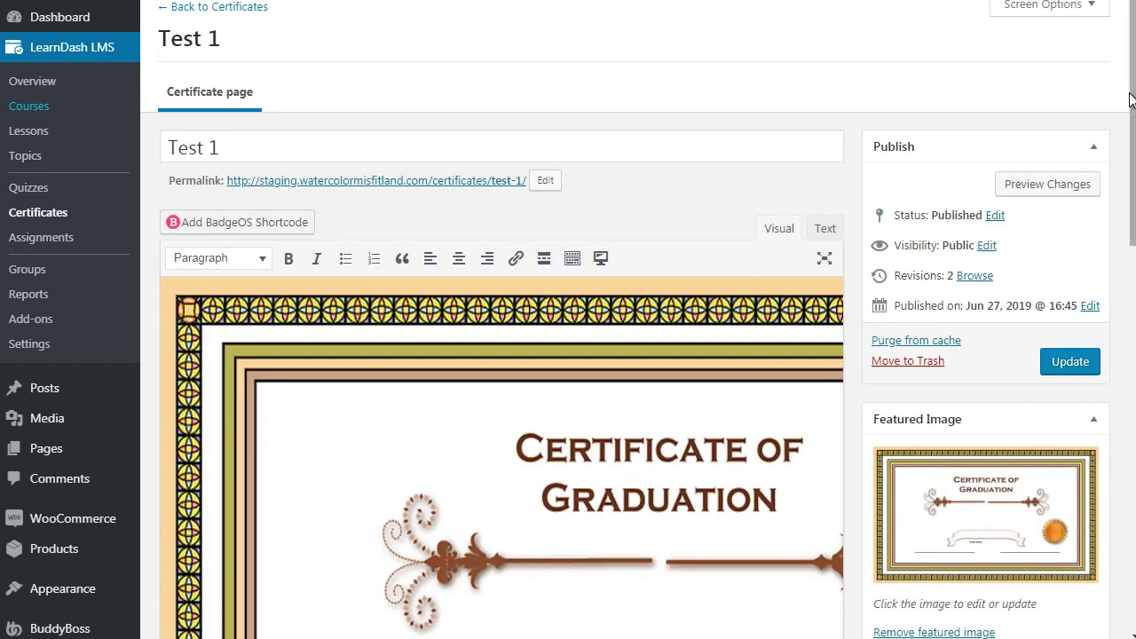
{"action": "scroll", "coordinate": [608, 200], "scroll_direction": "down", "scroll_amount": 2}
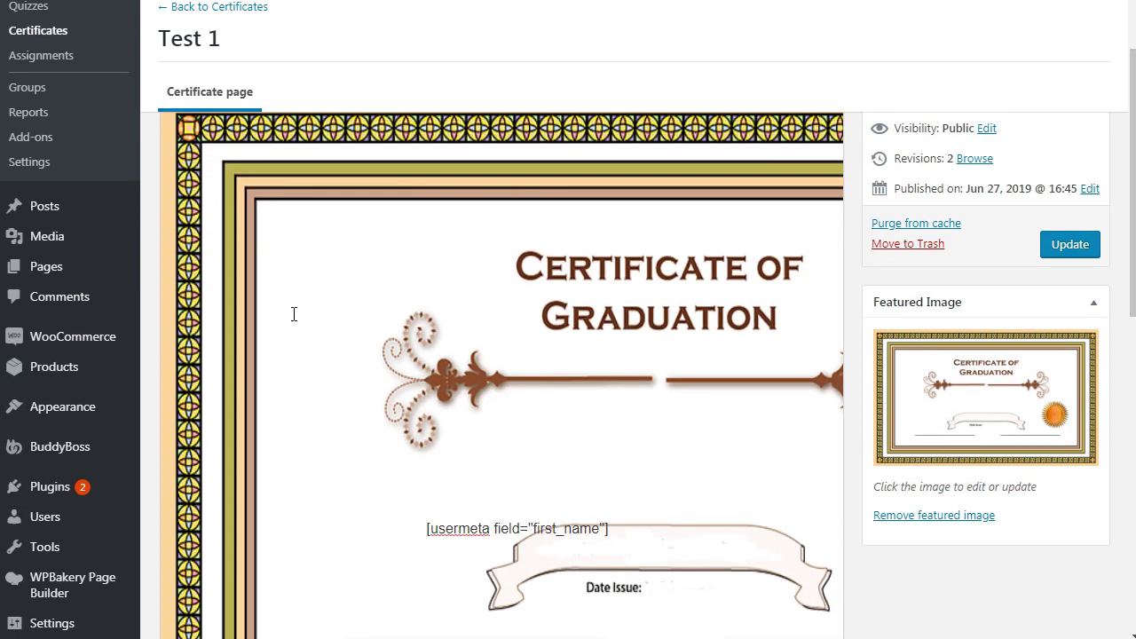
{"action": "left_click_drag", "start_coordinate": [1134, 192], "coordinate": [1134, 218]}
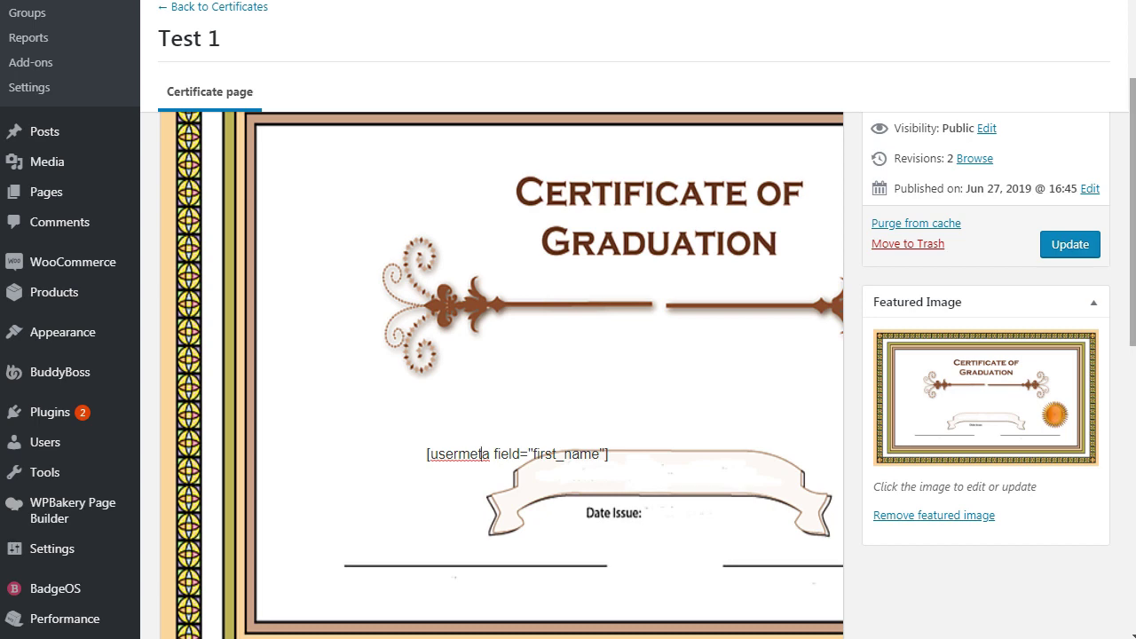
{"action": "left_click_drag", "start_coordinate": [1134, 218], "coordinate": [1134, 253]}
{"action": "scroll", "coordinate": [1133, 198], "scroll_direction": "down", "scroll_amount": 1}
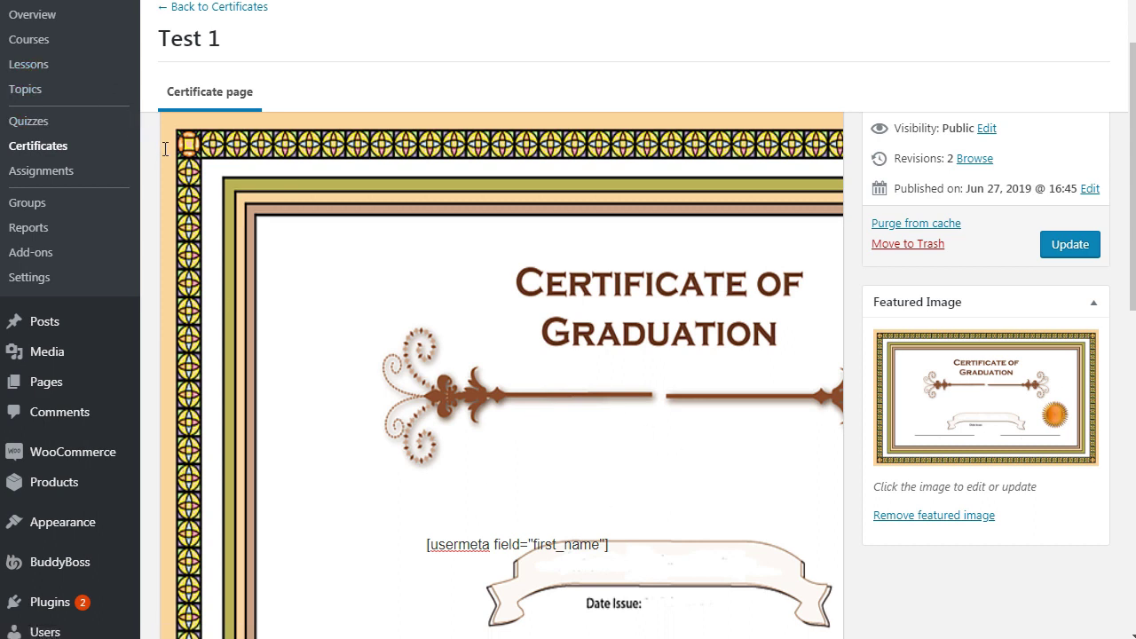
Adjust the first-name shortcode's position so it sits centred over the ribbon banner above Date Issue.
{"action": "key", "text": "Return"}
{"action": "key", "text": "Return"}
{"action": "key", "text": "Return"}
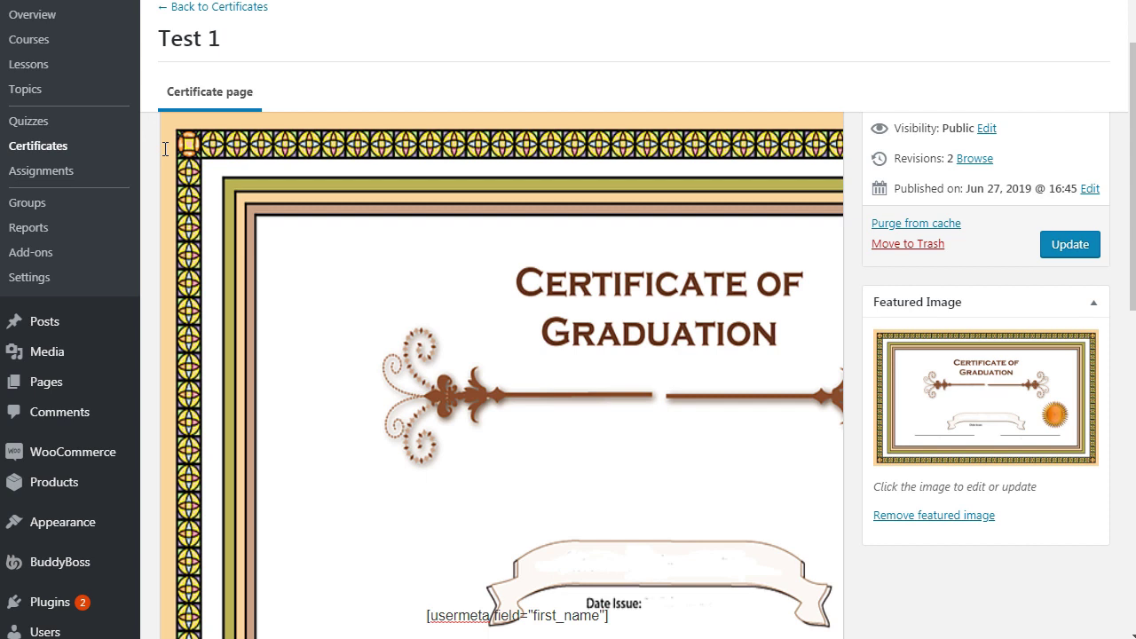
{"action": "key", "text": "BackSpace"}
{"action": "key", "text": "BackSpace"}
{"action": "key", "text": "BackSpace"}
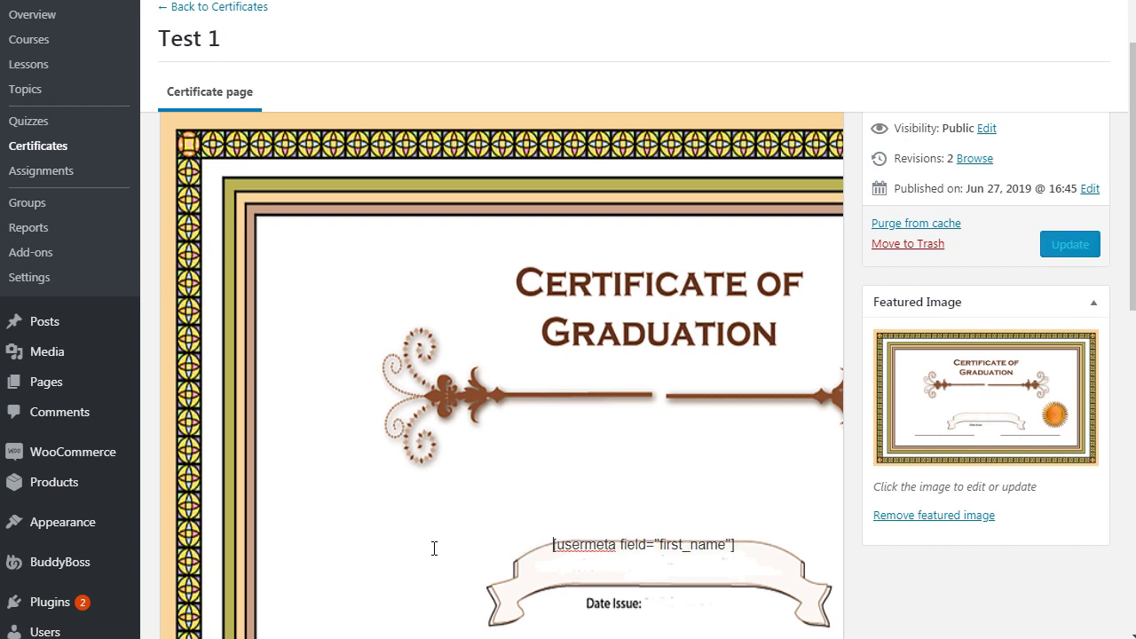
{"action": "key", "text": "BackSpace"}
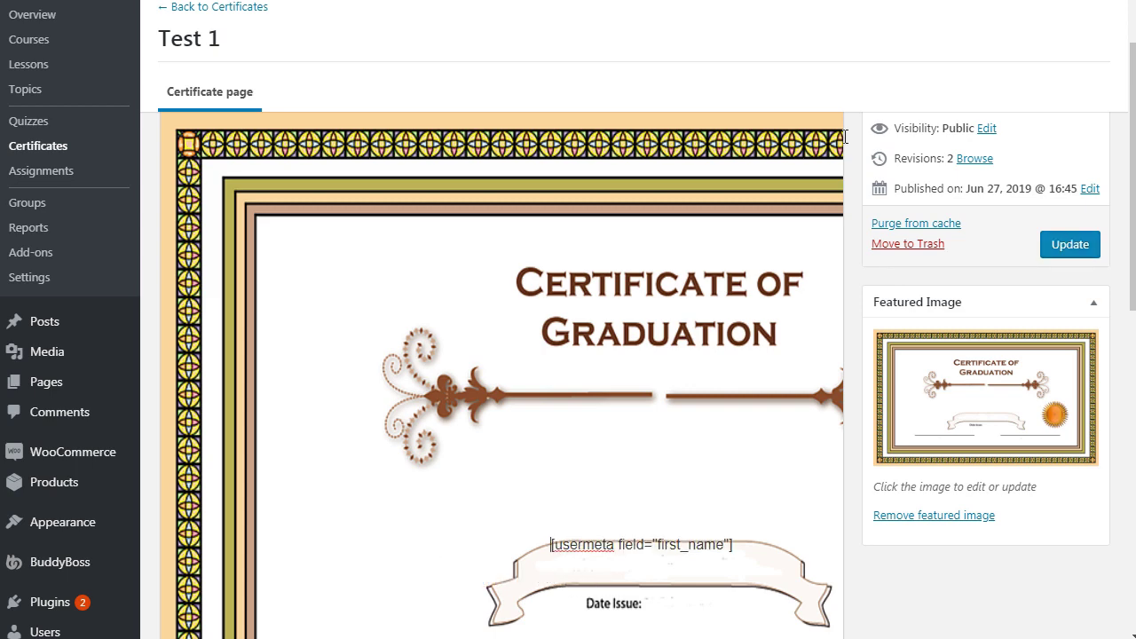
Insert a LearnDash User meta shortcode for the User First Name field into the certificate.
{"action": "scroll", "coordinate": [612, 267], "scroll_direction": "up", "scroll_amount": 2}
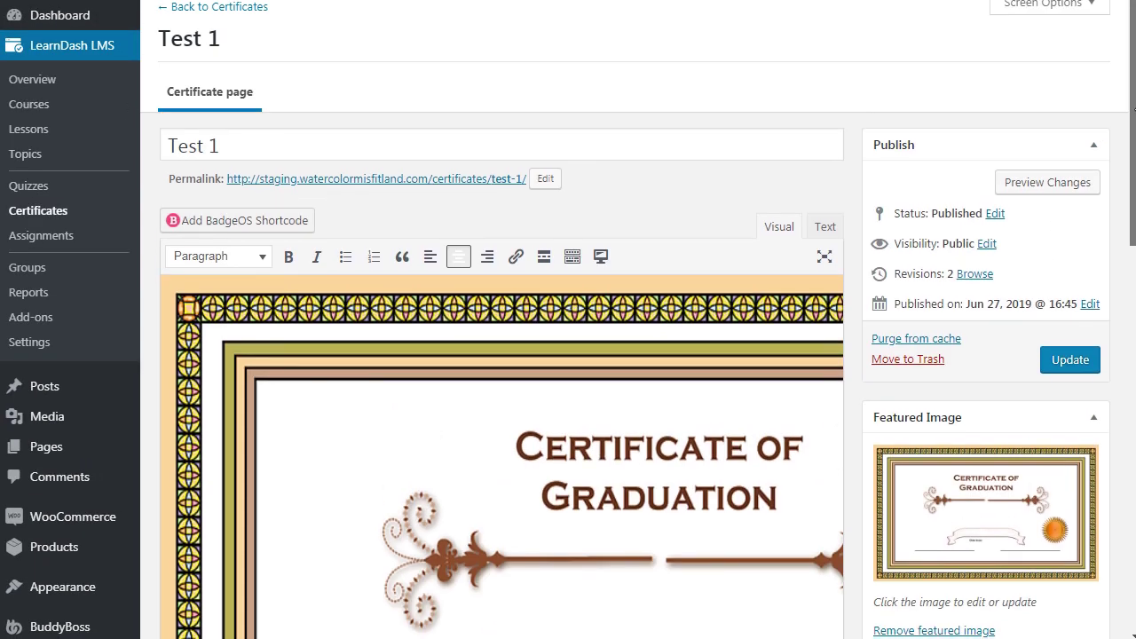
{"action": "left_click", "coordinate": [606, 265]}
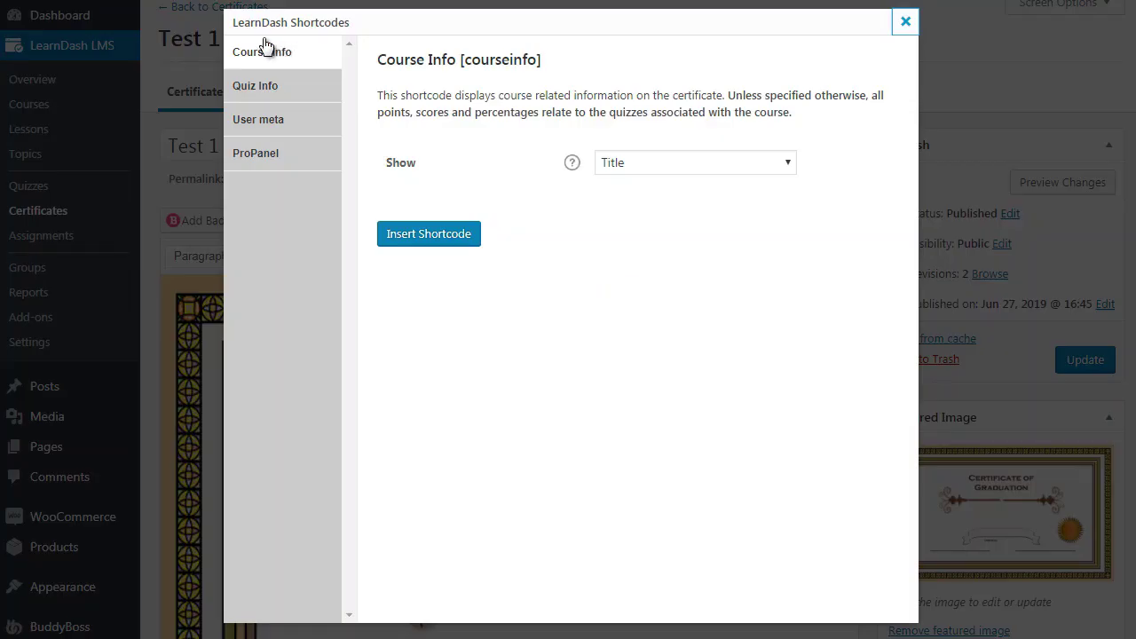
{"action": "left_click", "coordinate": [270, 124]}
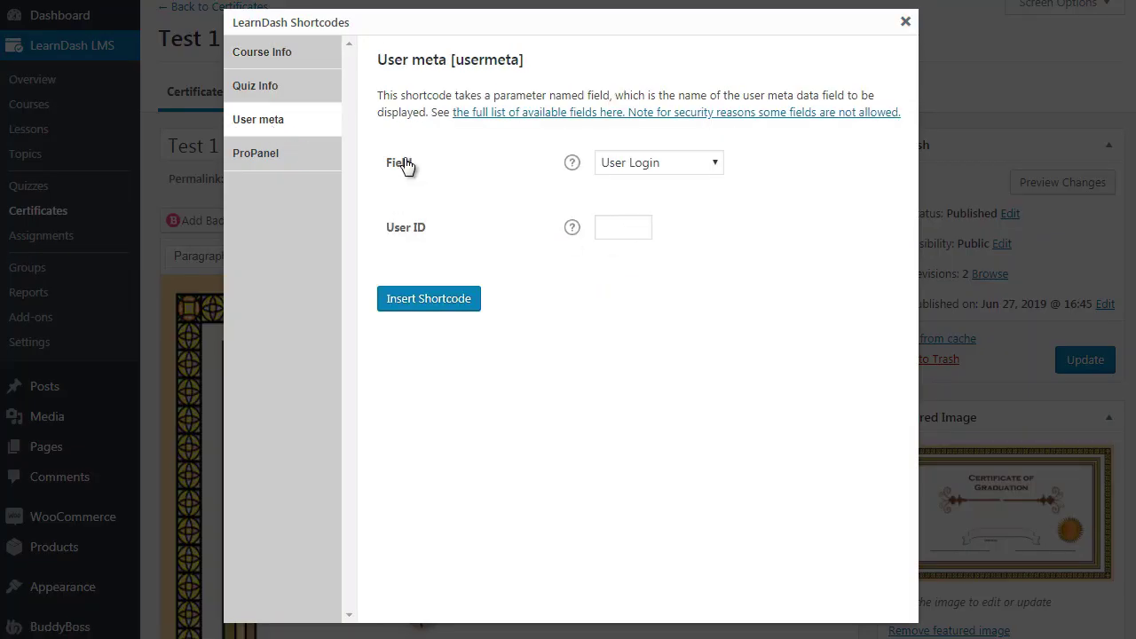
{"action": "left_click", "coordinate": [674, 165]}
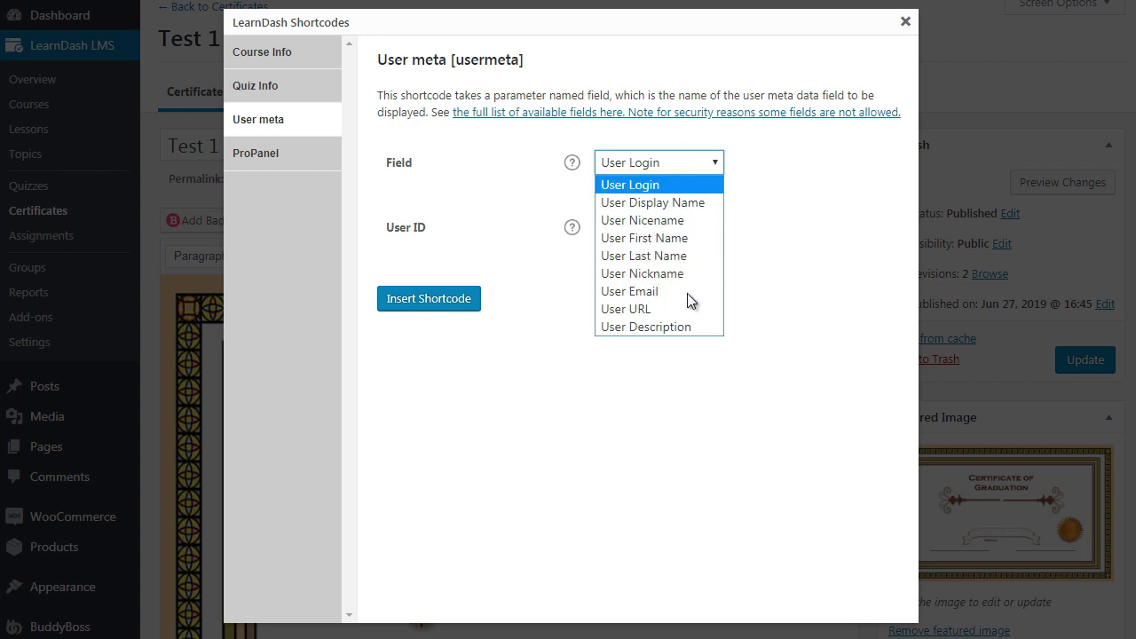
{"action": "left_click", "coordinate": [679, 240]}
{"action": "left_click", "coordinate": [439, 298]}
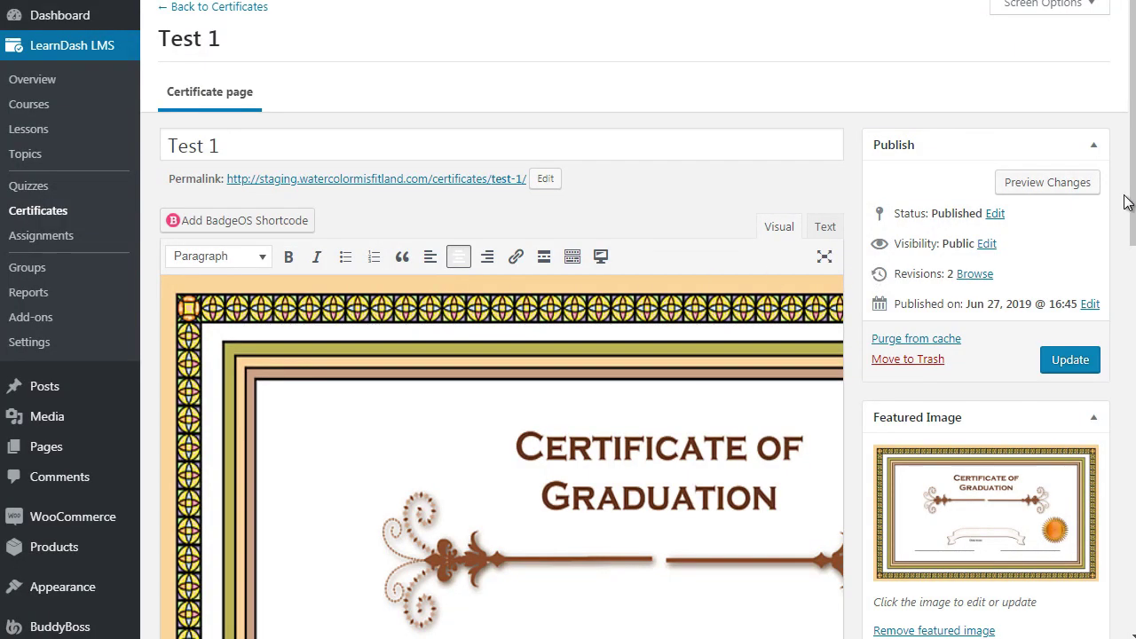
Delete the second, duplicate first-name shortcode from the certificate.
{"action": "left_click_drag", "start_coordinate": [1129, 203], "coordinate": [1132, 298]}
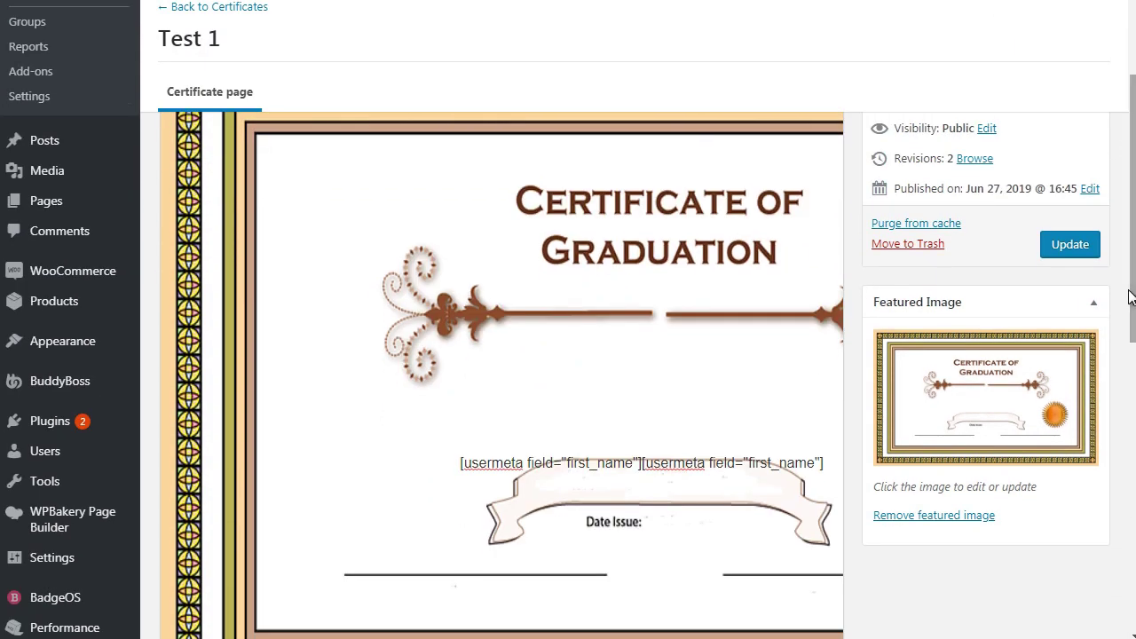
{"action": "left_click", "coordinate": [642, 463]}
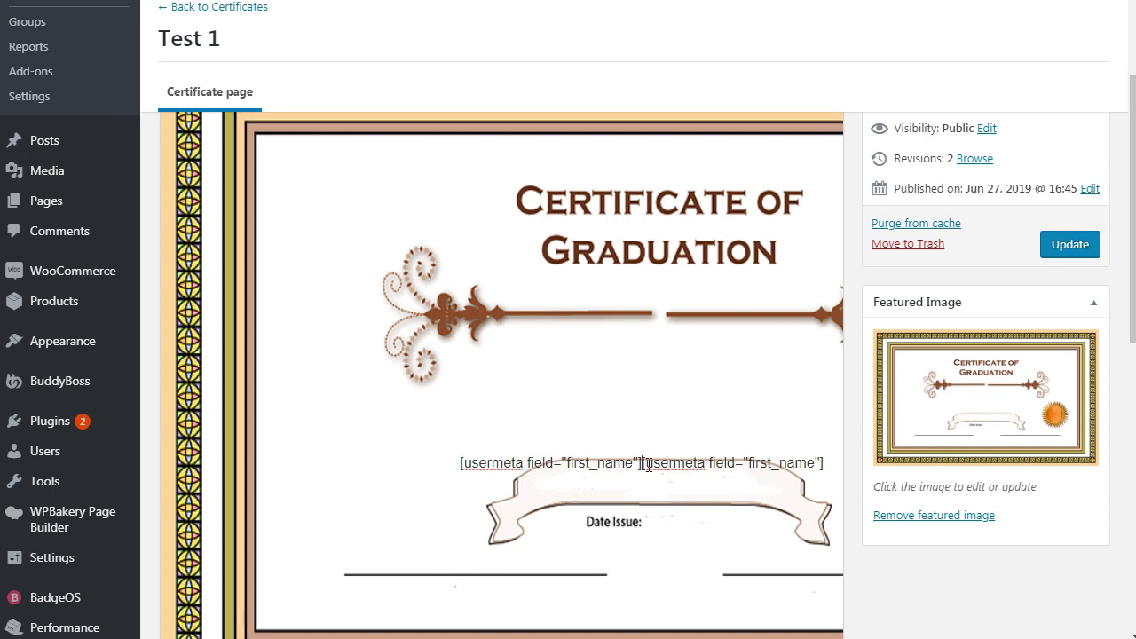
{"action": "key", "text": "ctrl+shift+Right"}
{"action": "key", "text": "ctrl+shift+Right"}
{"action": "key", "text": "ctrl+shift+Right"}
{"action": "key", "text": "ctrl+shift+Right"}
{"action": "key", "text": "ctrl+shift+Right"}
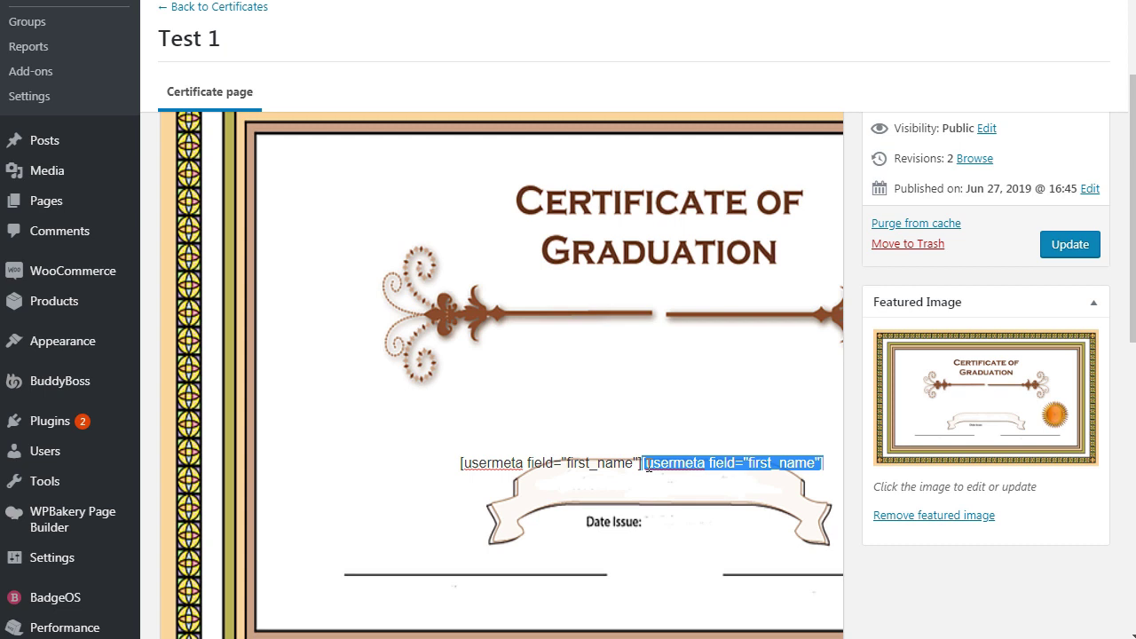
{"action": "key", "text": "Delete"}
Look over the Test 1 certificate layout and update the certificate.
{"action": "left_click_drag", "start_coordinate": [1133, 162], "coordinate": [1133, 188]}
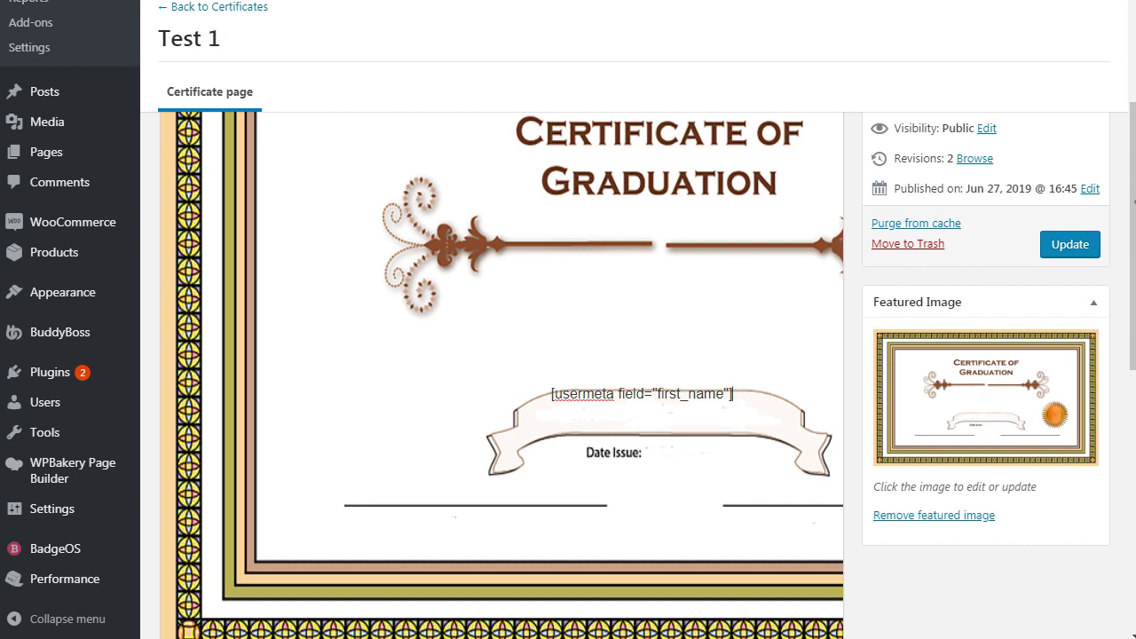
{"action": "scroll", "coordinate": [1132, 238], "scroll_direction": "up", "scroll_amount": 3}
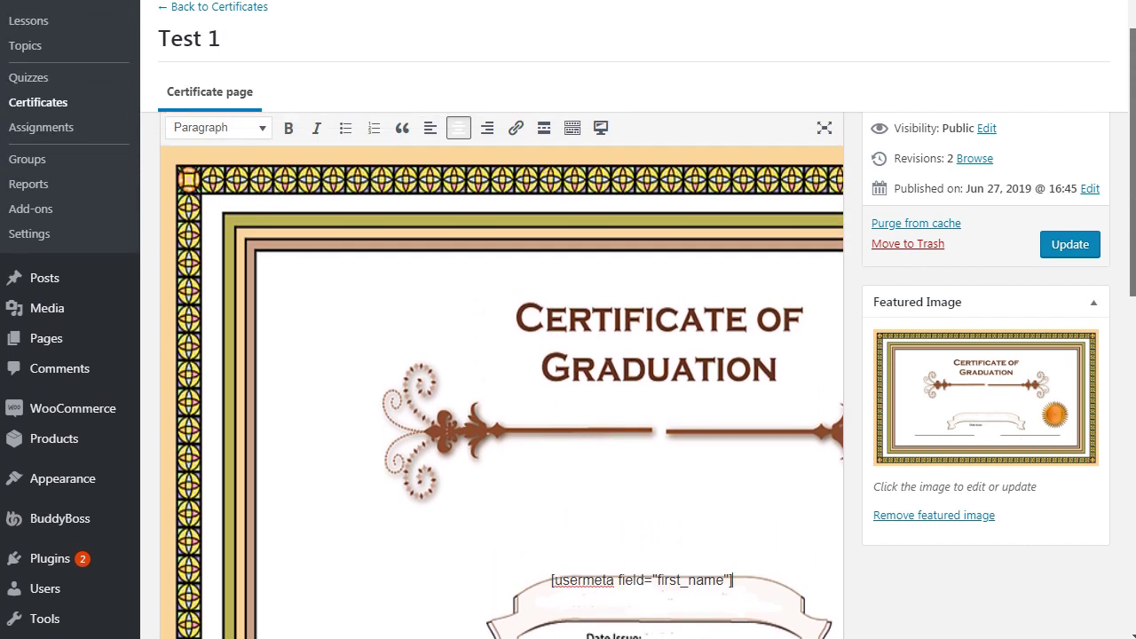
{"action": "scroll", "coordinate": [1132, 238], "scroll_direction": "up", "scroll_amount": 1}
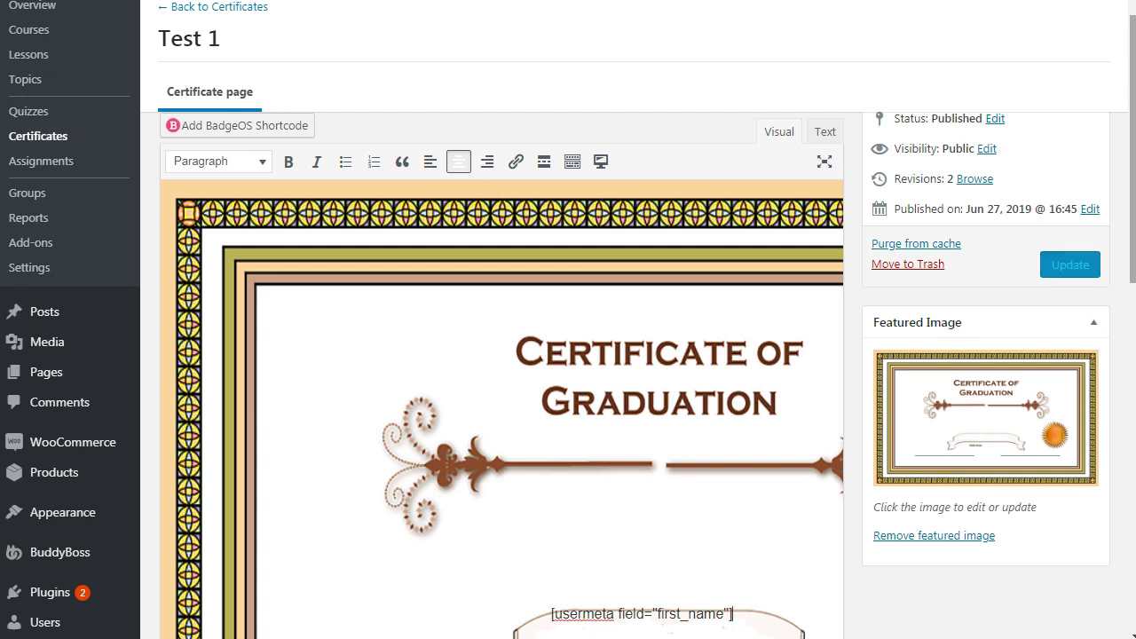
{"action": "left_click", "coordinate": [1077, 267]}
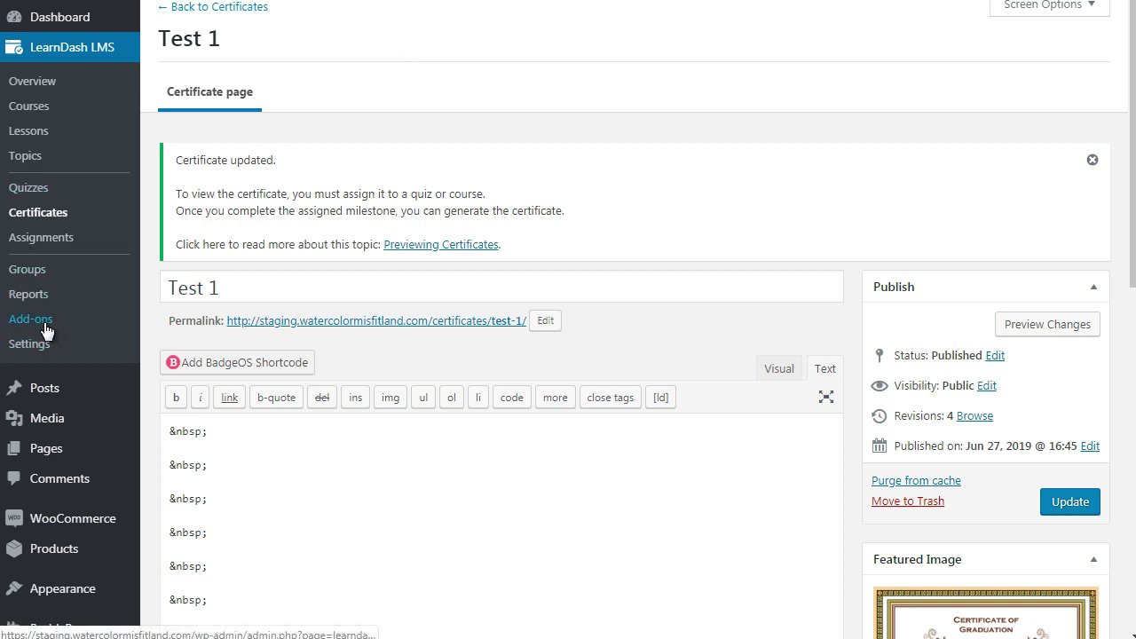
Open the LearnDash Add-ons page and look through the add-ons offered by LearnDash.
{"action": "left_click", "coordinate": [12, 318]}
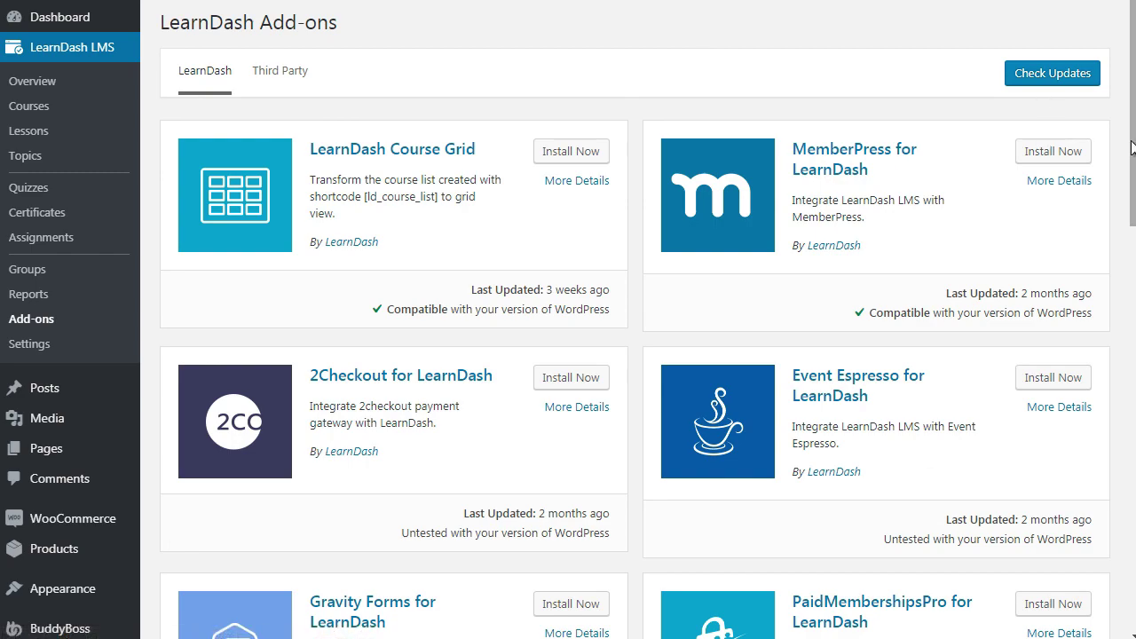
{"action": "scroll", "coordinate": [1036, 129], "scroll_direction": "down", "scroll_amount": 8}
{"action": "scroll", "coordinate": [453, 144], "scroll_direction": "down", "scroll_amount": 5}
{"action": "scroll", "coordinate": [453, 145], "scroll_direction": "up", "scroll_amount": 13}
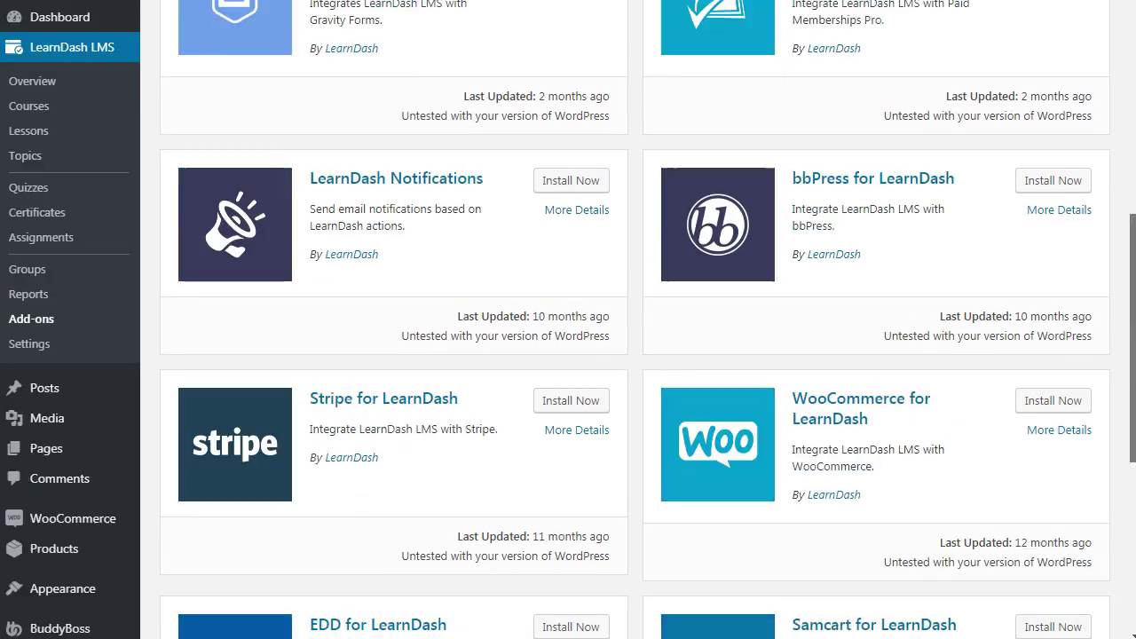
Show the third-party LearnDash add-ons and look through the available plugins.
{"action": "left_click", "coordinate": [272, 62]}
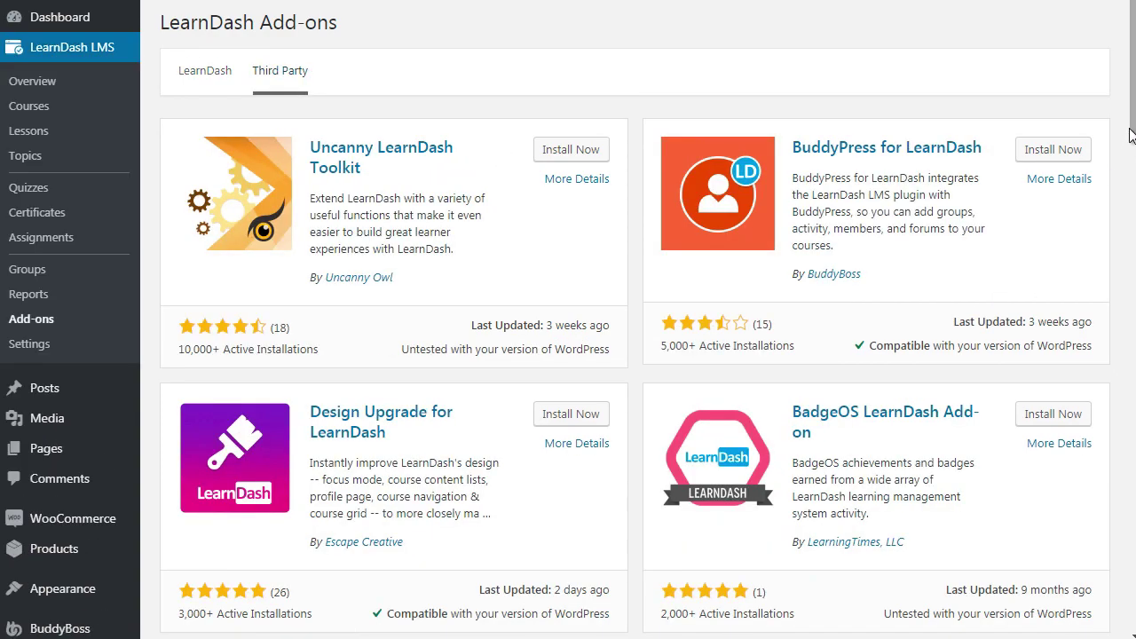
{"action": "scroll", "coordinate": [1098, 183], "scroll_direction": "down", "scroll_amount": 6}
{"action": "scroll", "coordinate": [635, 320], "scroll_direction": "down", "scroll_amount": 12}
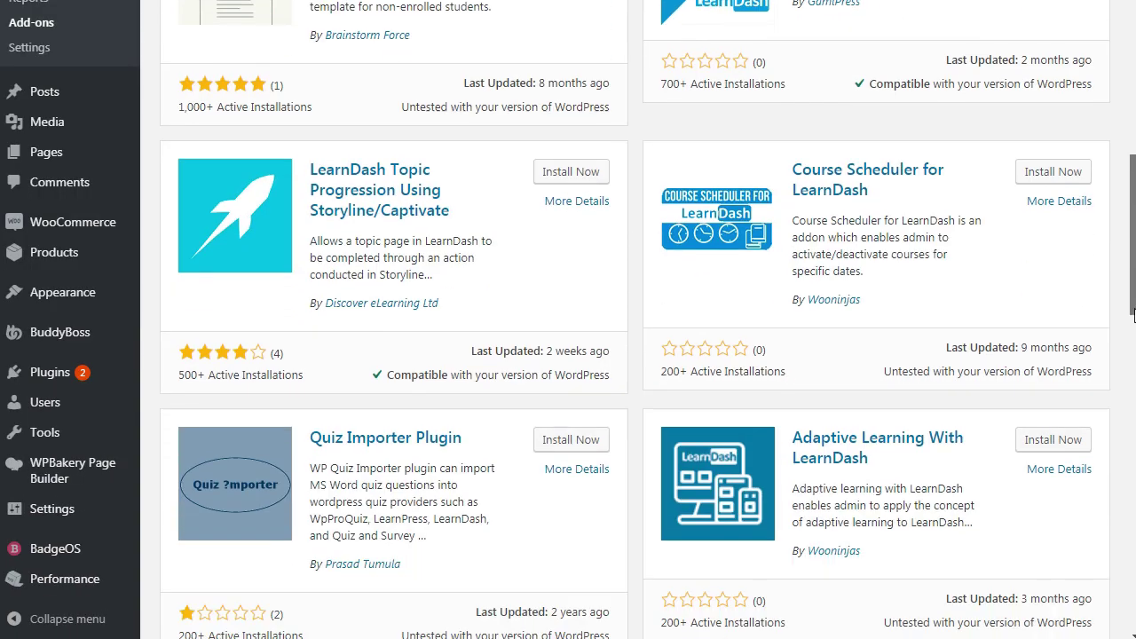
{"action": "scroll", "coordinate": [635, 320], "scroll_direction": "down", "scroll_amount": 3}
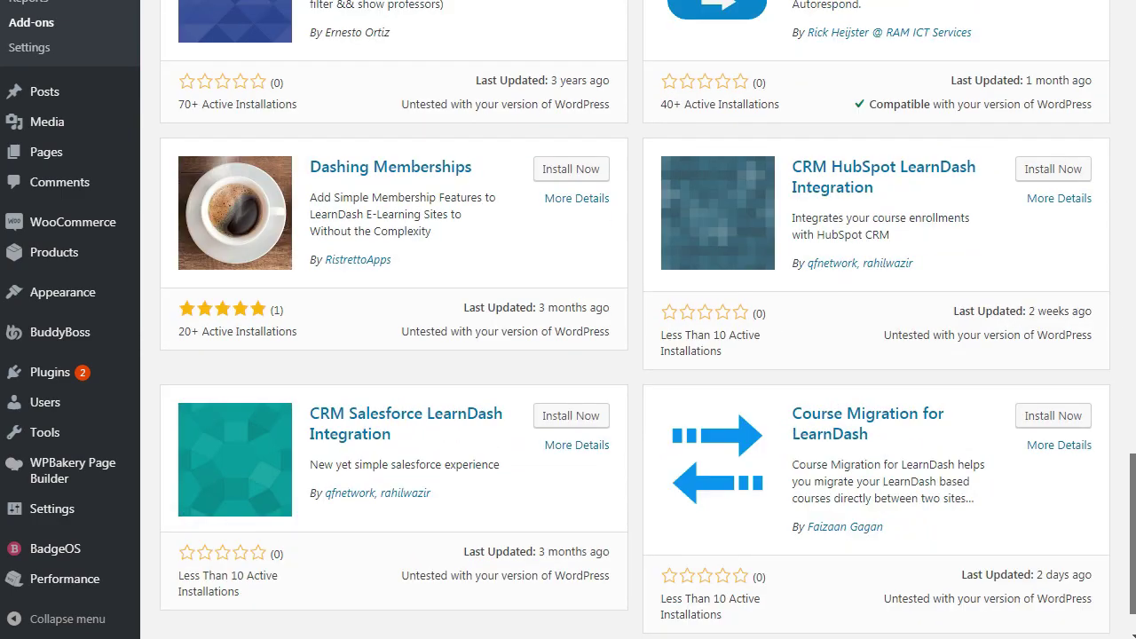
{"action": "scroll", "coordinate": [635, 320], "scroll_direction": "up", "scroll_amount": 15}
{"action": "scroll", "coordinate": [1014, 97], "scroll_direction": "up", "scroll_amount": 2}
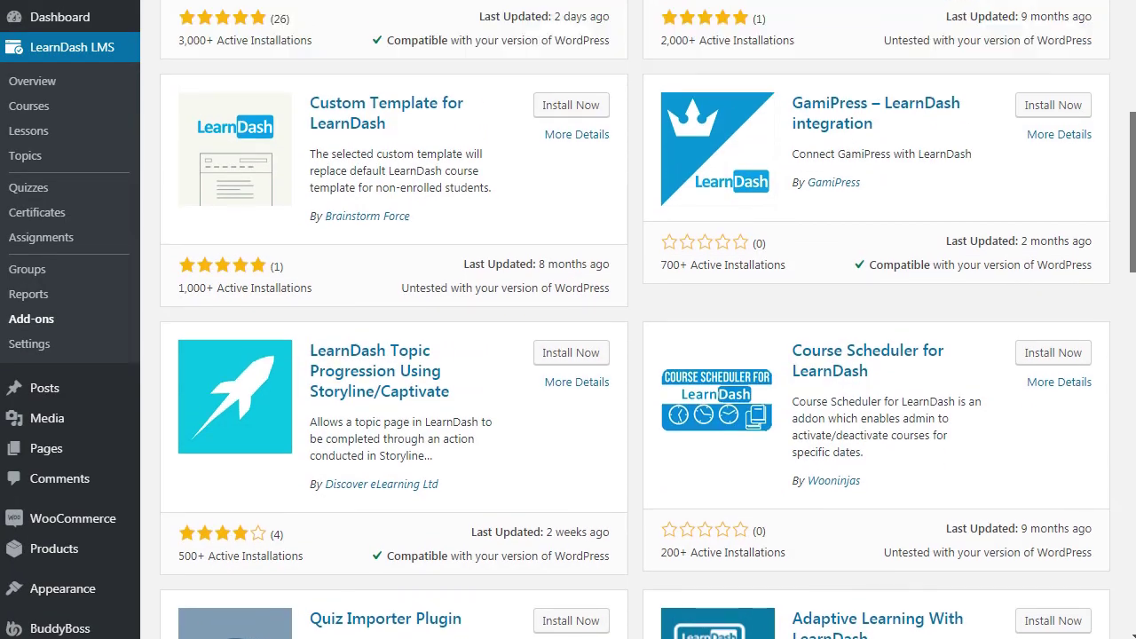